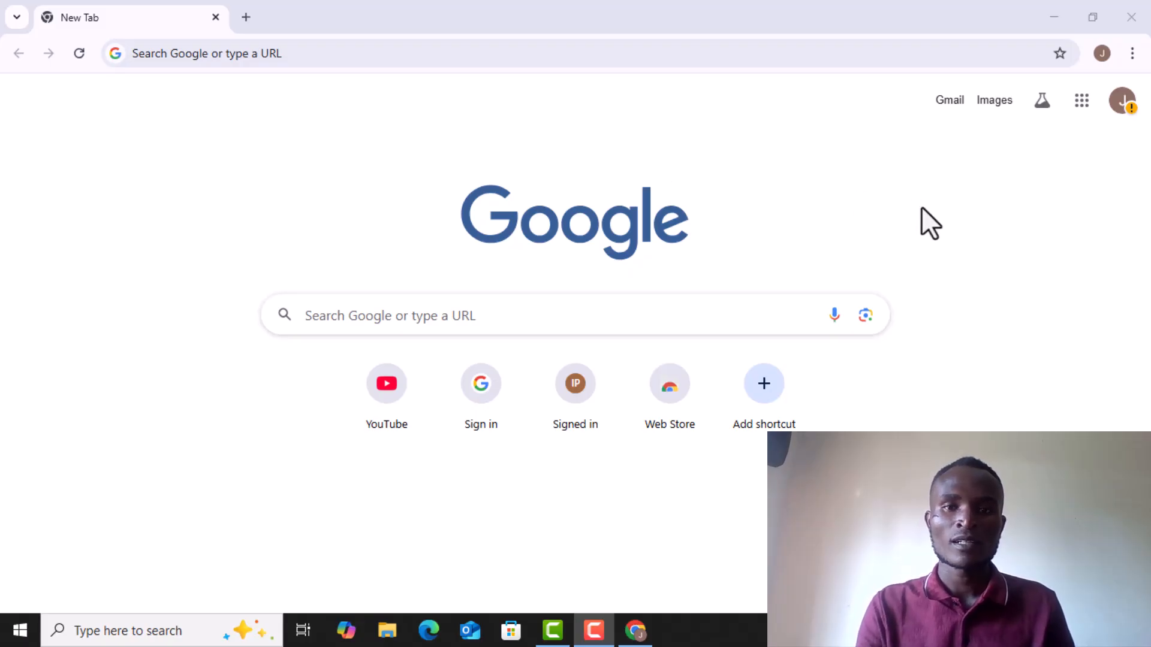
Step: Open the Gmail inbox from the browser's new tab page
{"action": "left_click", "coordinate": [1072, 114]}
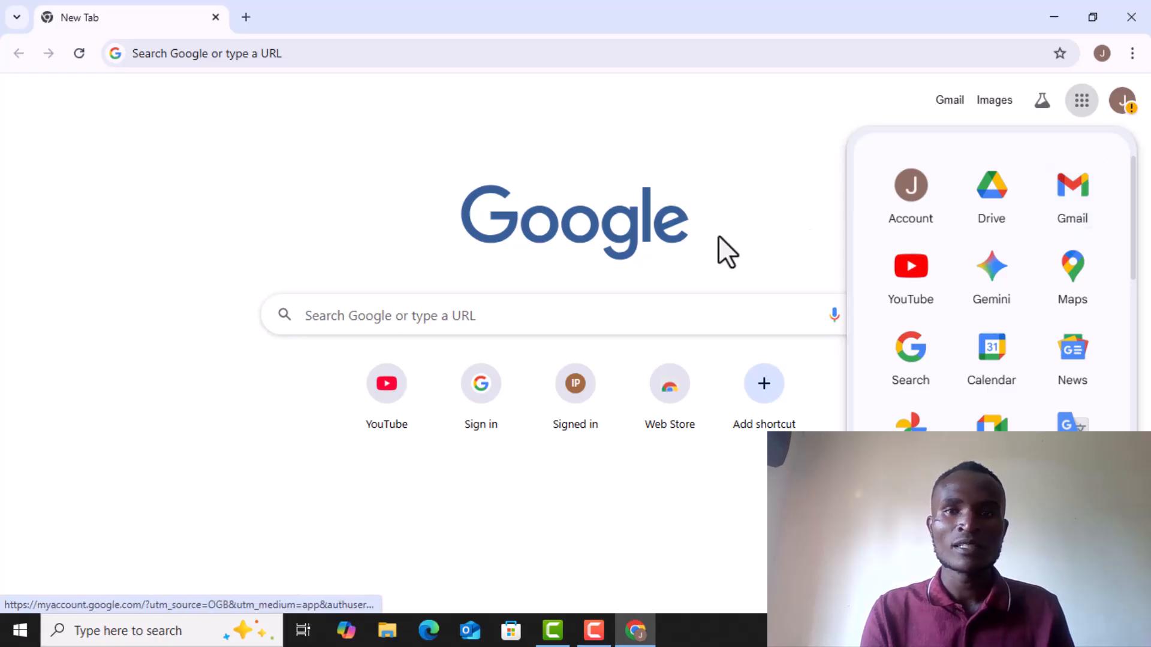
{"action": "left_click", "coordinate": [771, 159]}
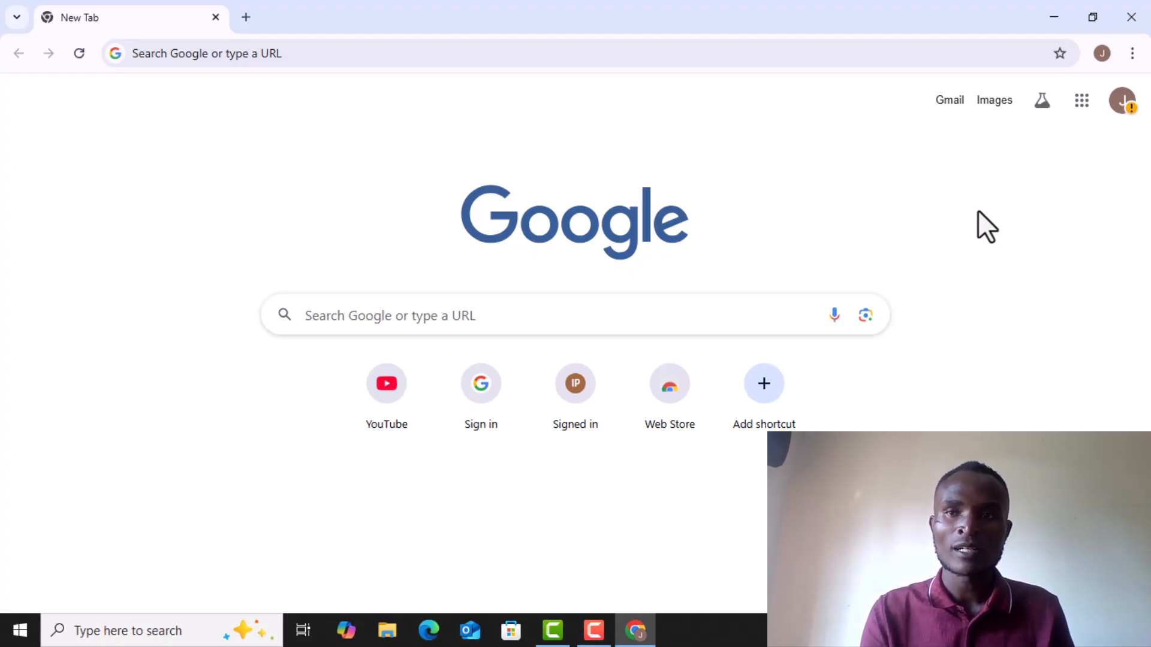
{"action": "left_click", "coordinate": [1096, 113]}
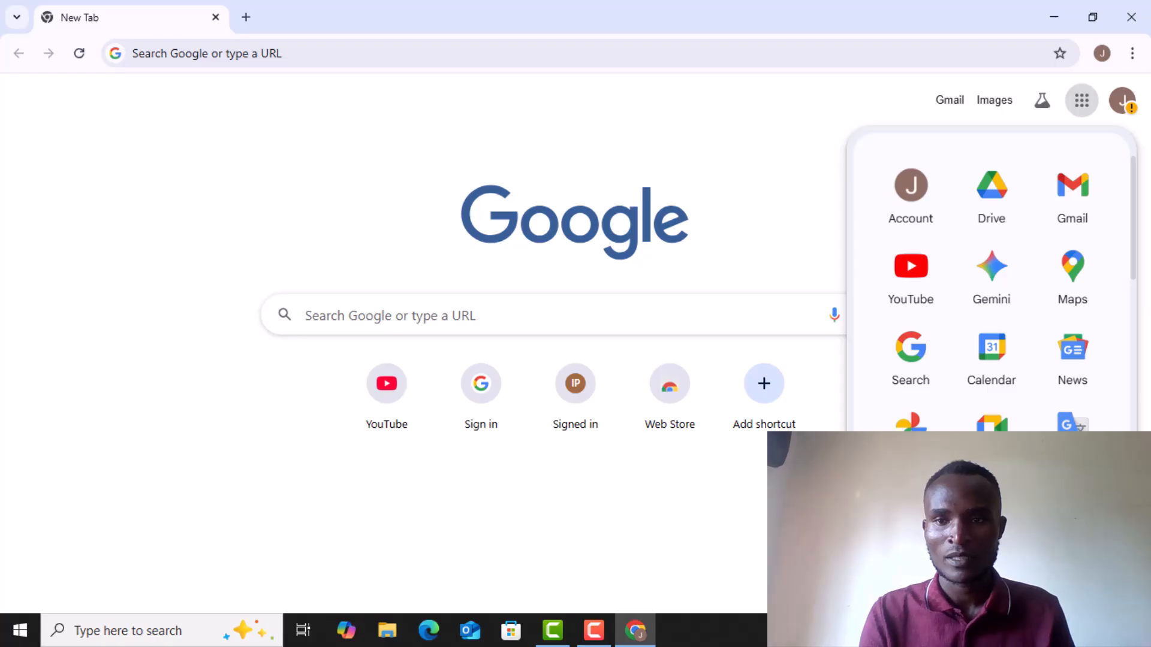
{"action": "left_click", "coordinate": [1070, 221]}
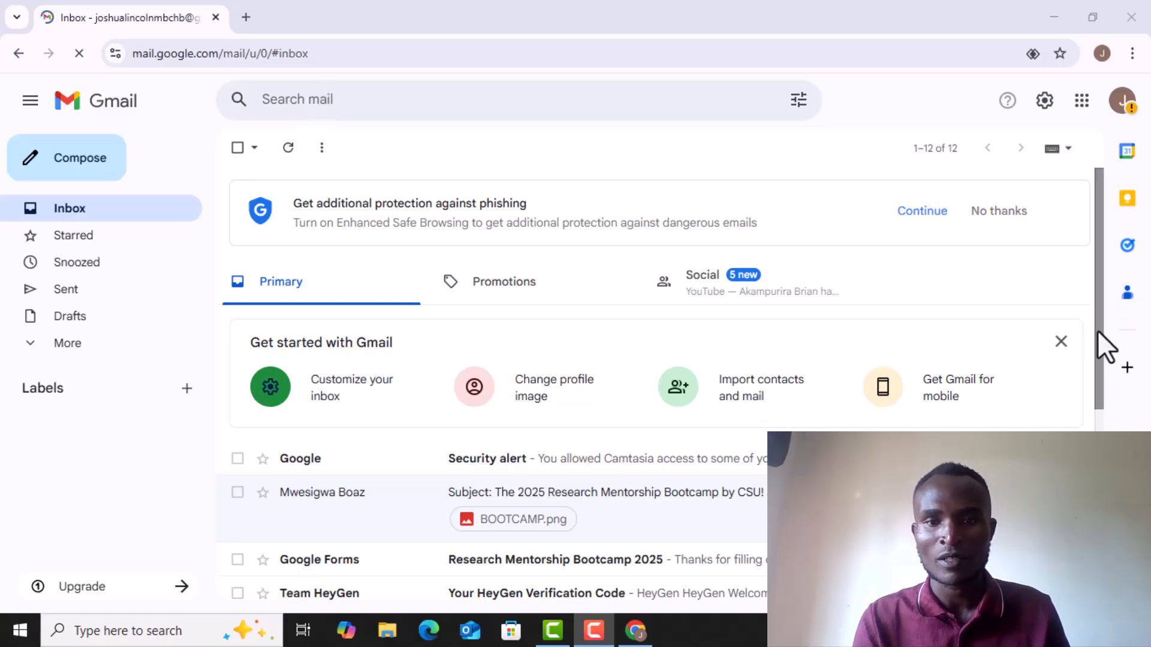
Step: Look through the inbox messages and open the Drafts folder
{"action": "left_click_drag", "start_coordinate": [1097, 329], "coordinate": [1088, 386]}
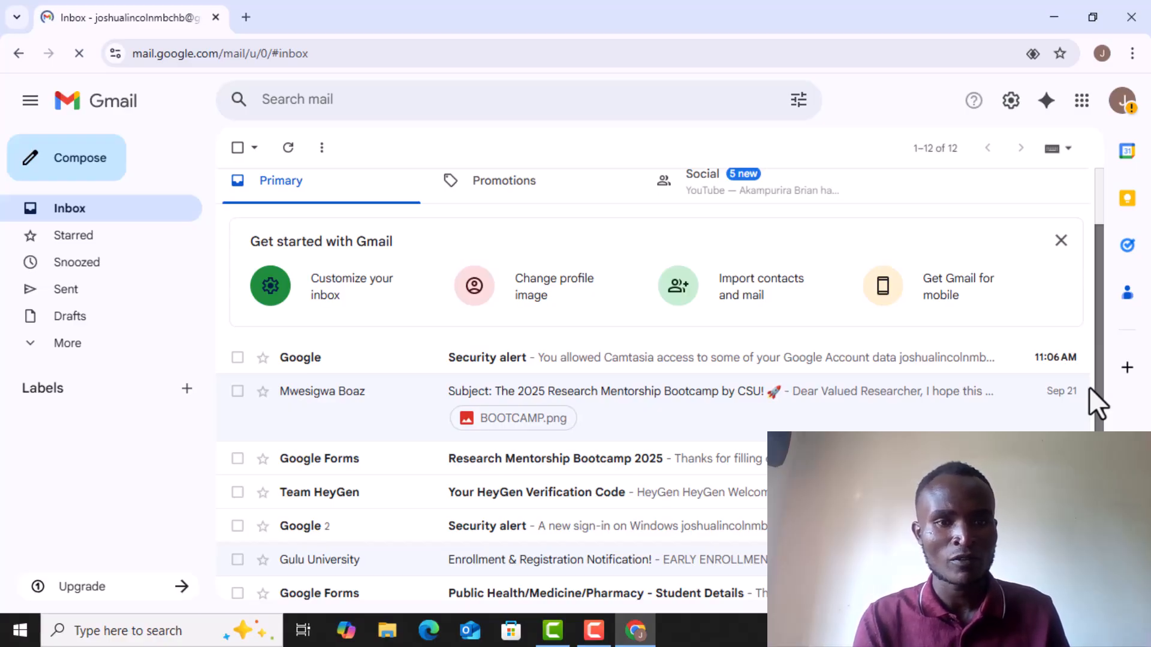
{"action": "left_click_drag", "start_coordinate": [1089, 387], "coordinate": [1091, 408]}
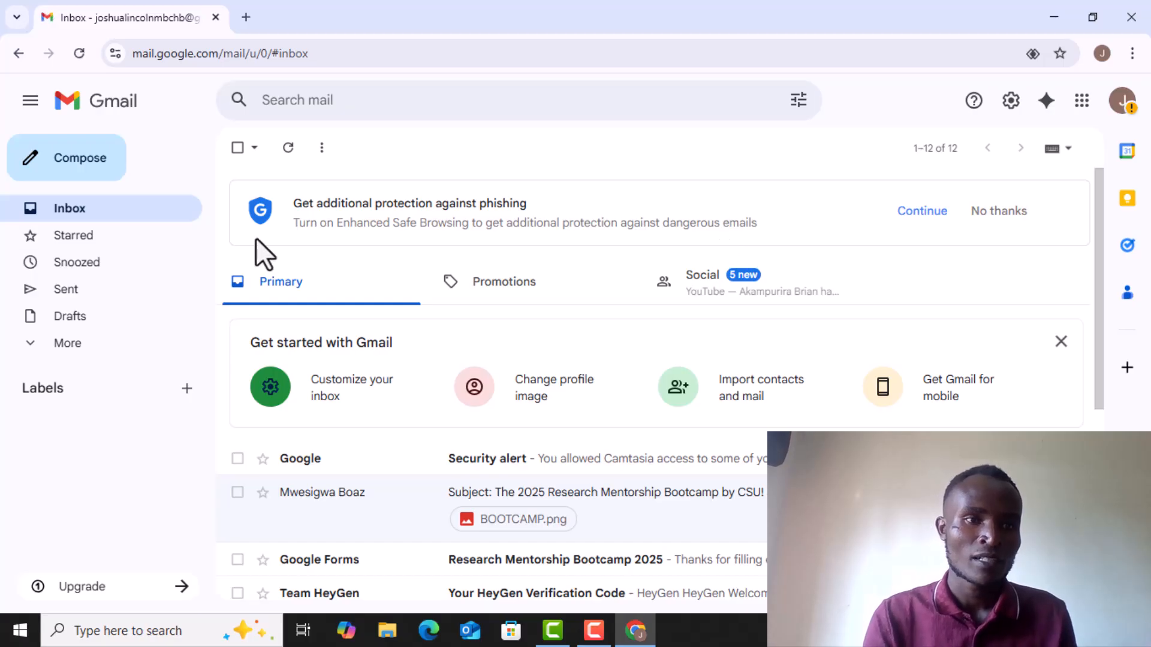
{"action": "left_click", "coordinate": [62, 317]}
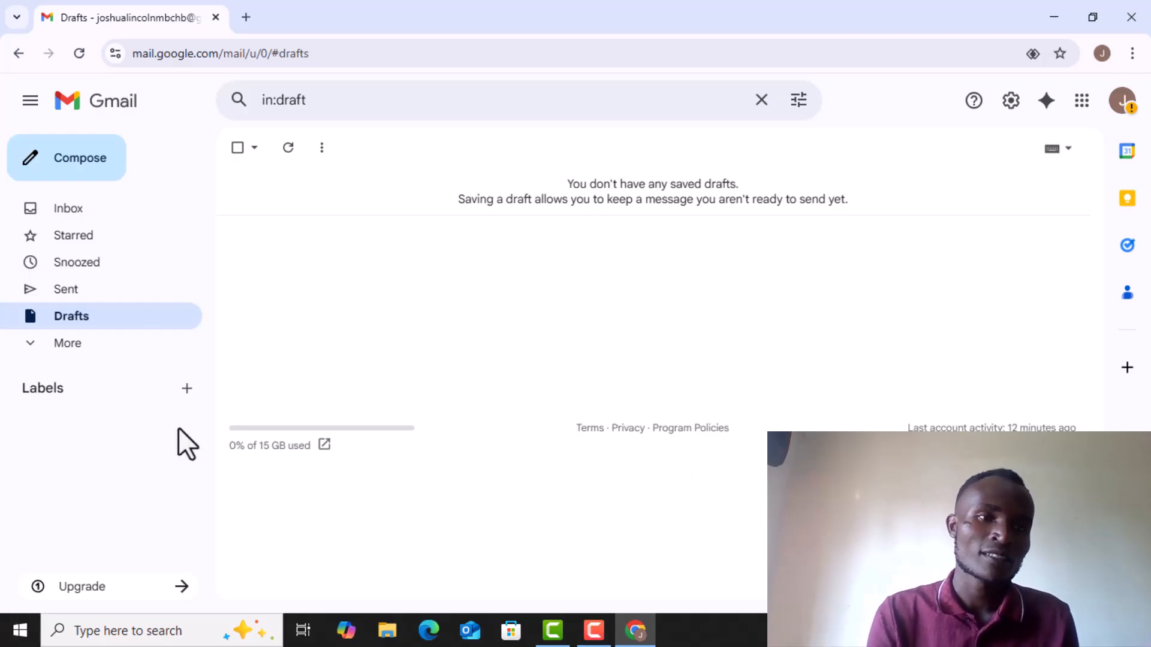
{"action": "left_click", "coordinate": [153, 329]}
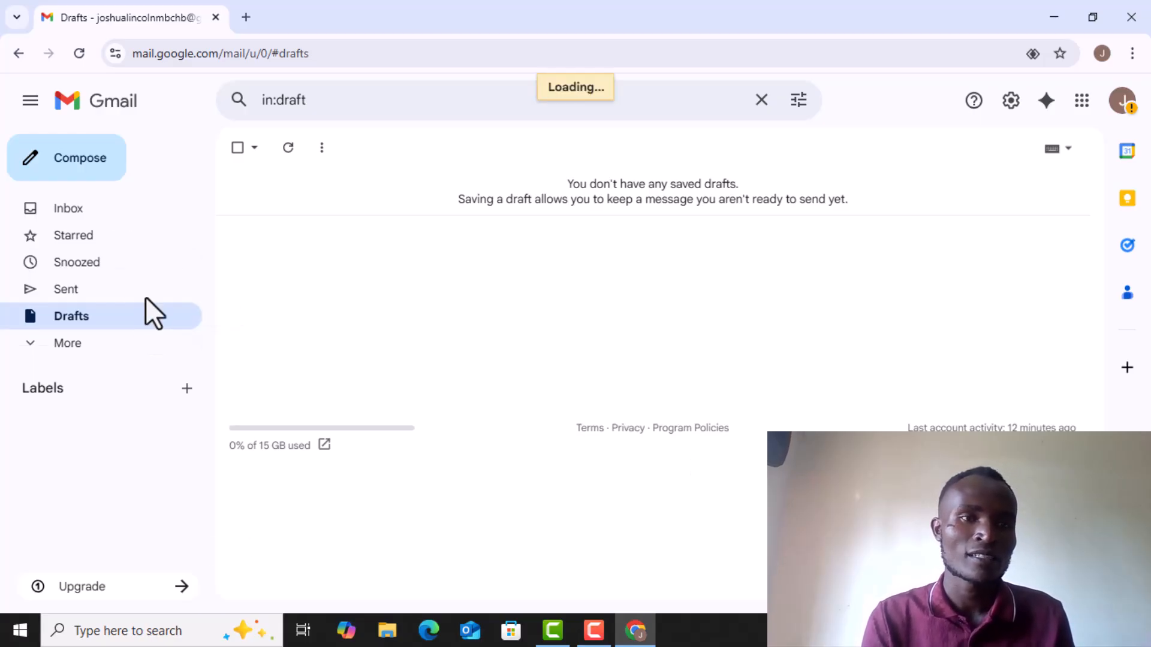
Step: Compose a new message with the subject "please consider my course work", leaving the recipients and body empty
{"action": "left_click", "coordinate": [107, 175]}
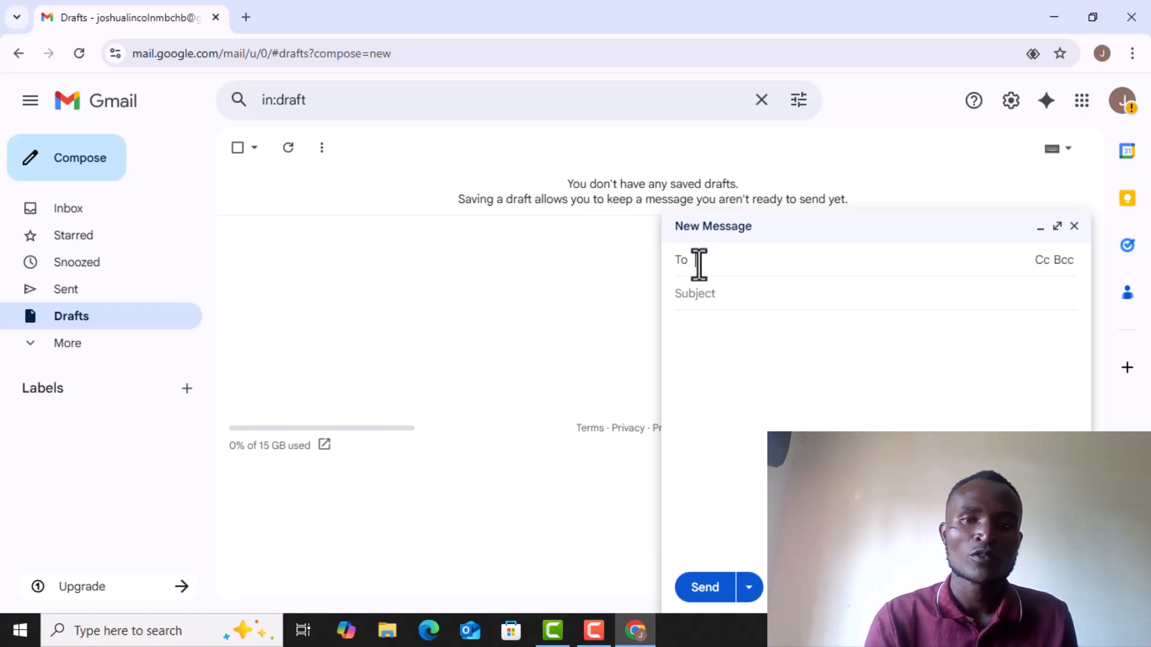
{"action": "left_click", "coordinate": [748, 293]}
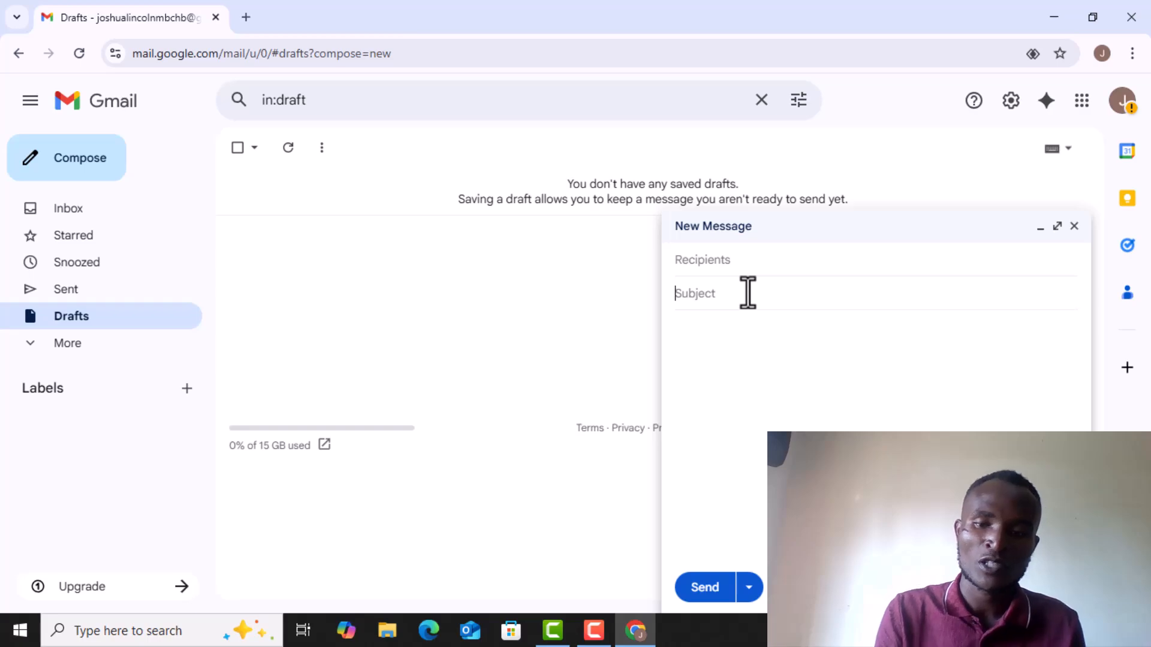
{"action": "type", "text": "please"}
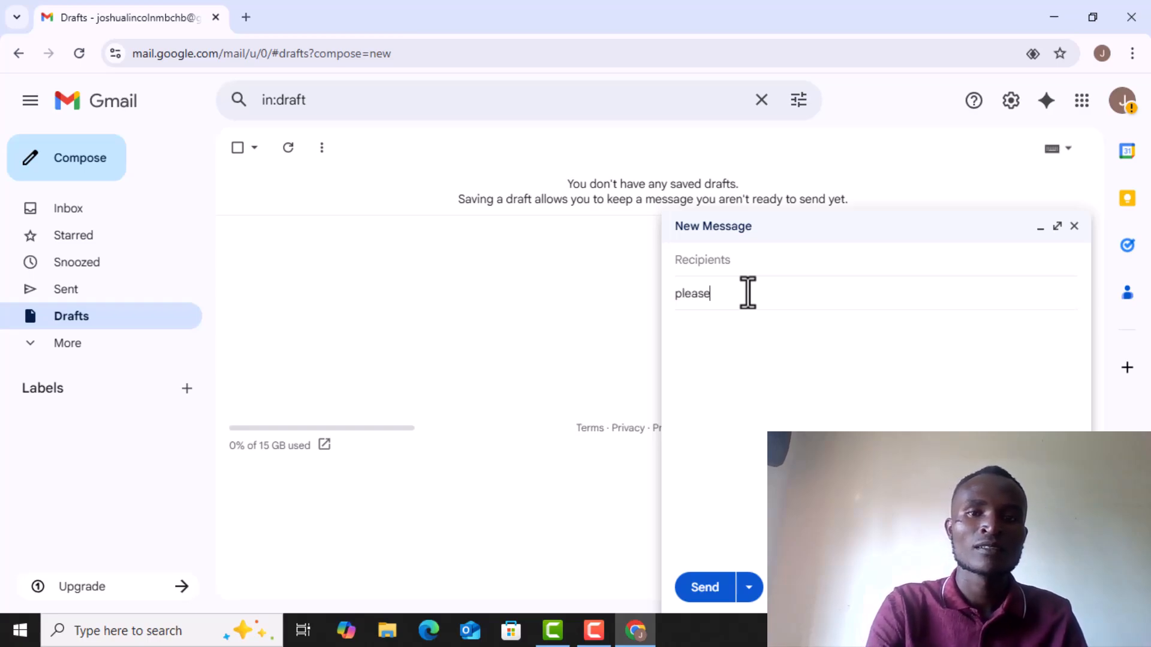
{"action": "type", "text": " c"}
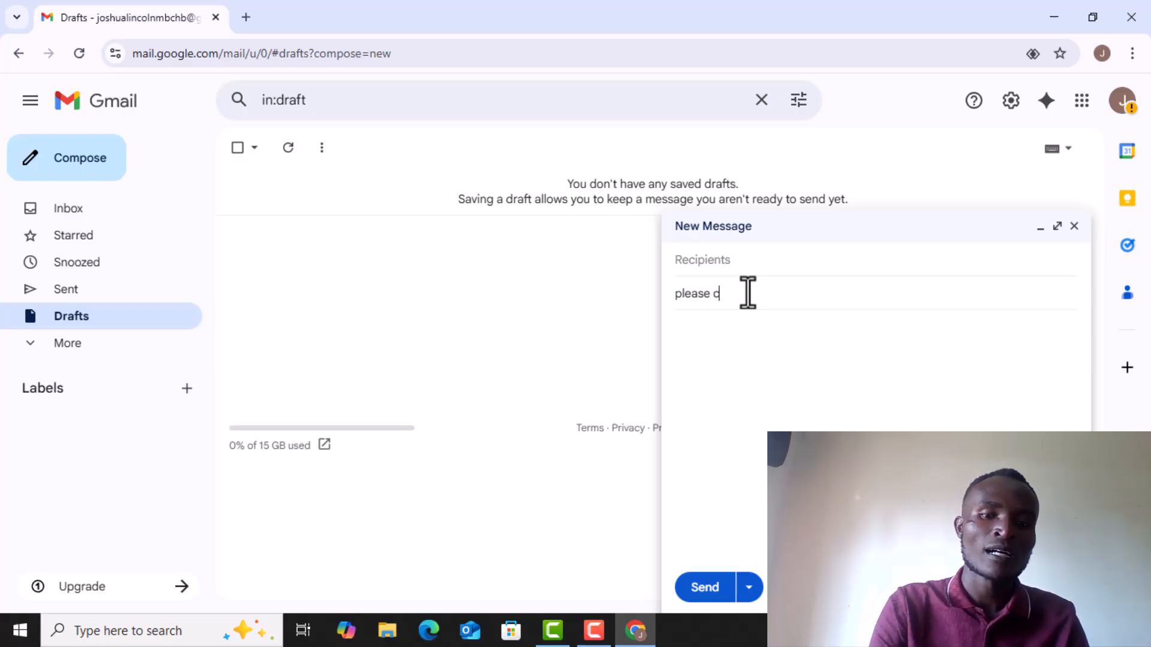
{"action": "type", "text": "onsid"}
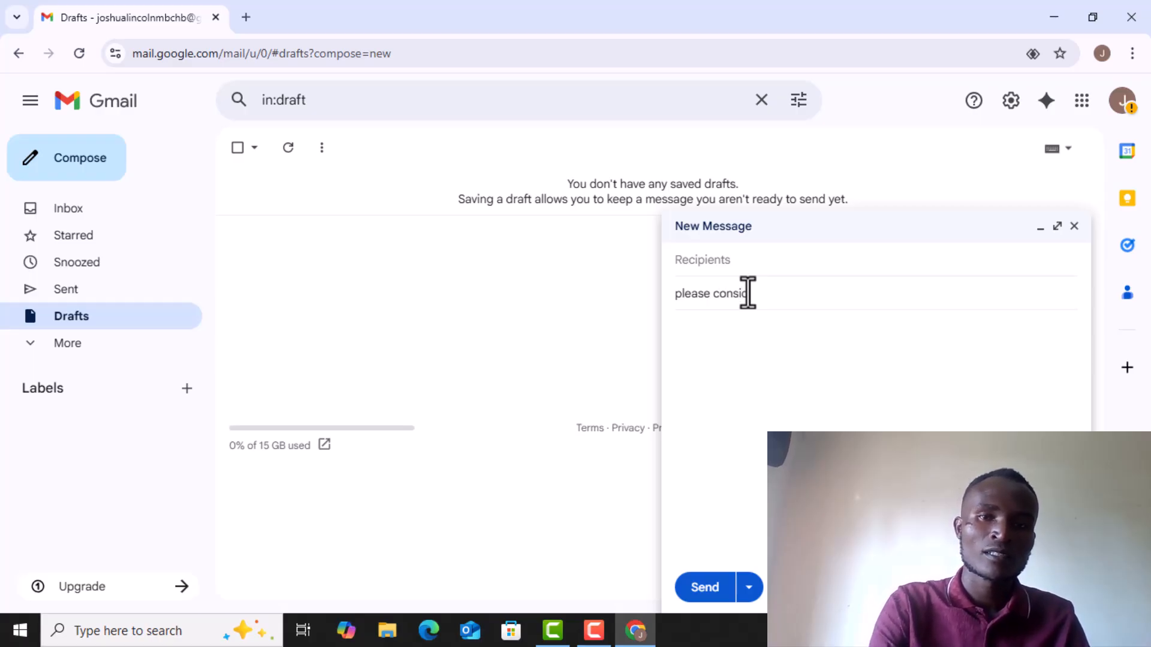
{"action": "type", "text": "er my "}
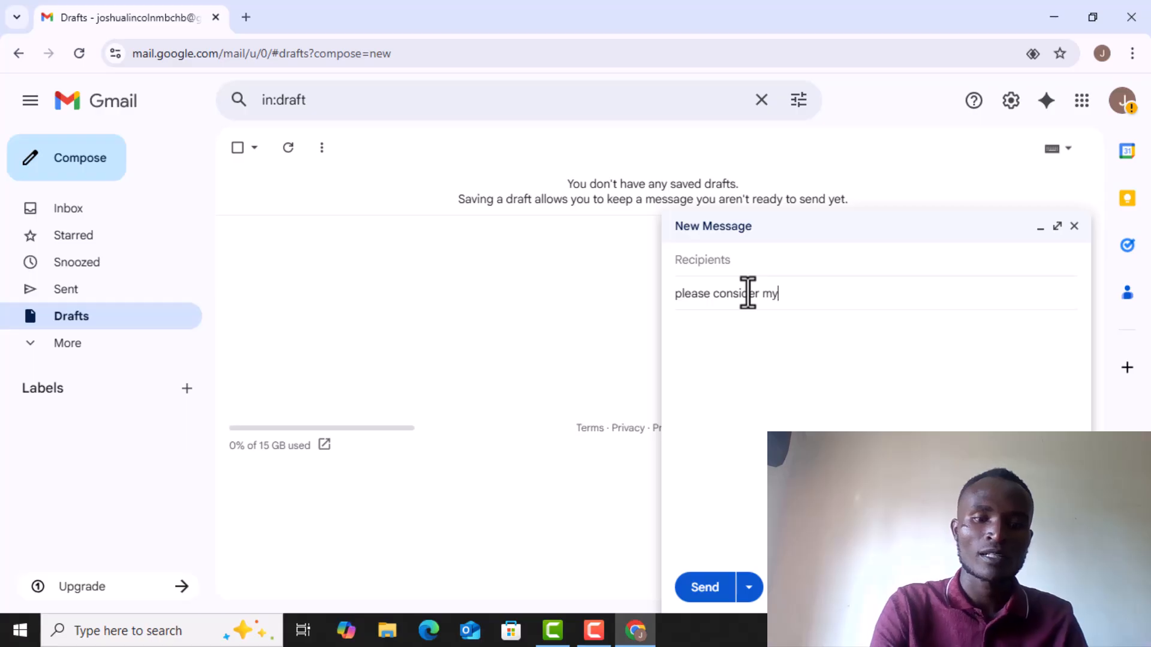
{"action": "type", "text": "c"}
{"action": "type", "text": "ou"}
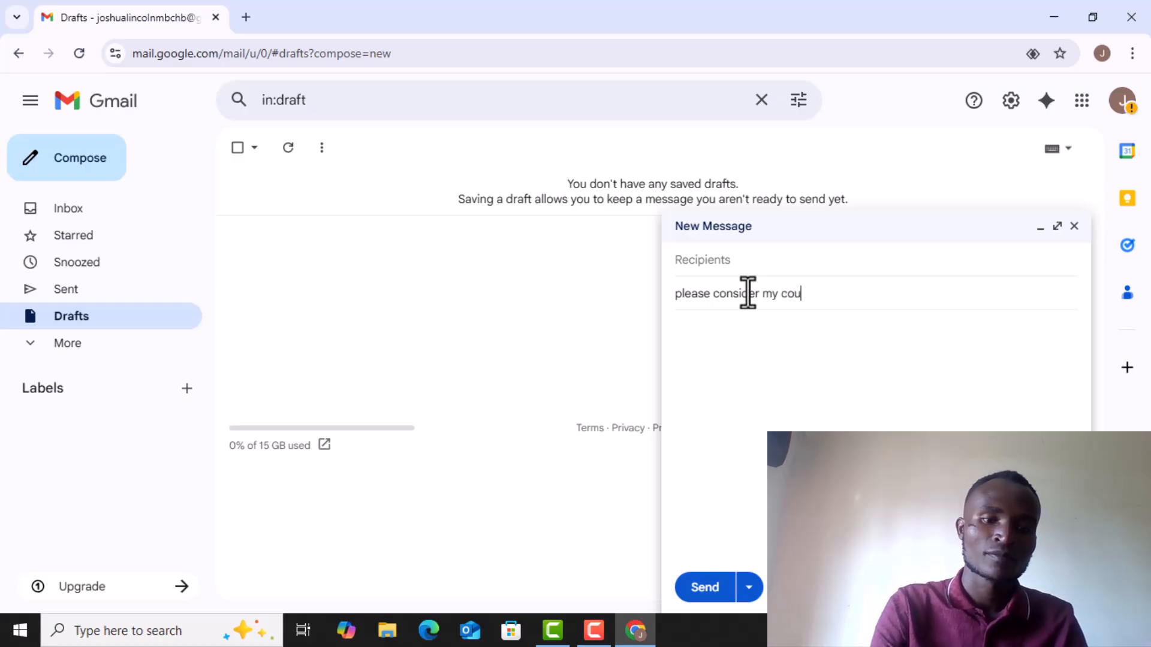
{"action": "type", "text": "rse work"}
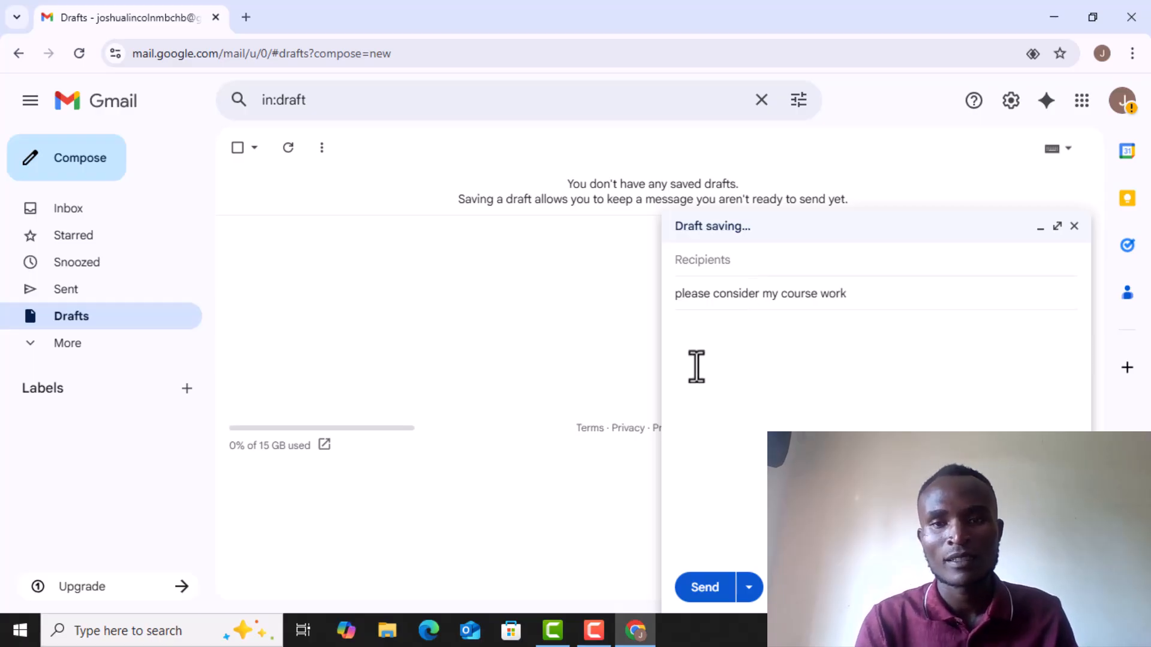
{"action": "left_click", "coordinate": [682, 347]}
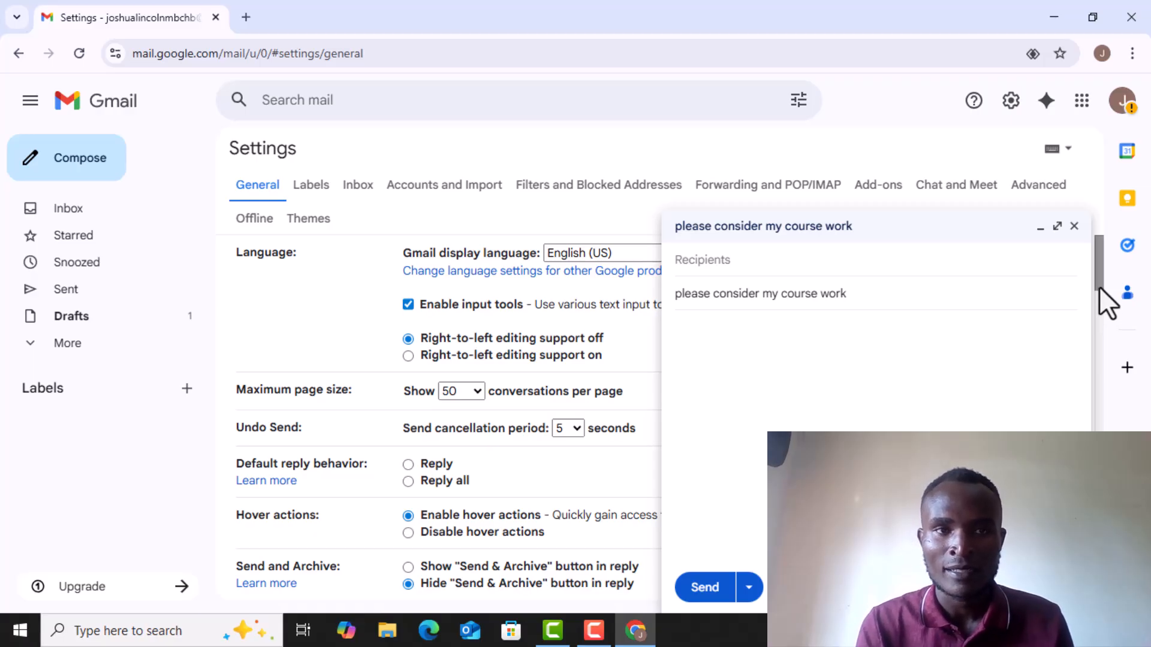
Step: Minimize the draft window and create a new signature in the general settings, named with the sender's surname
{"action": "left_click_drag", "start_coordinate": [1100, 286], "coordinate": [1092, 329]}
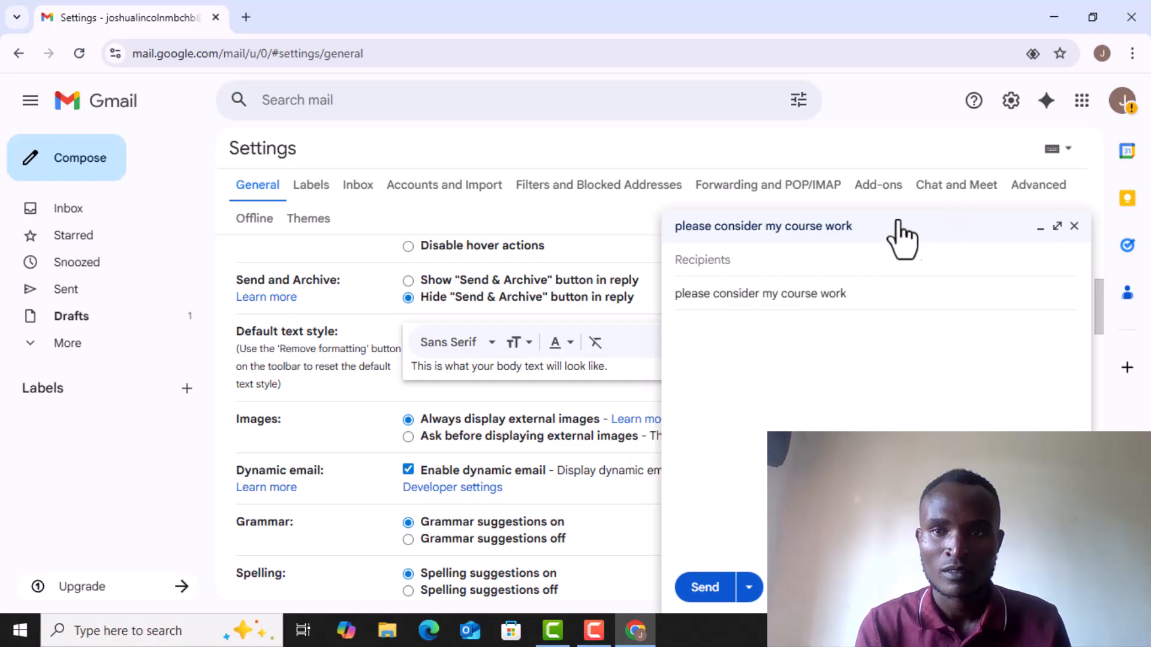
{"action": "left_click", "coordinate": [1040, 229]}
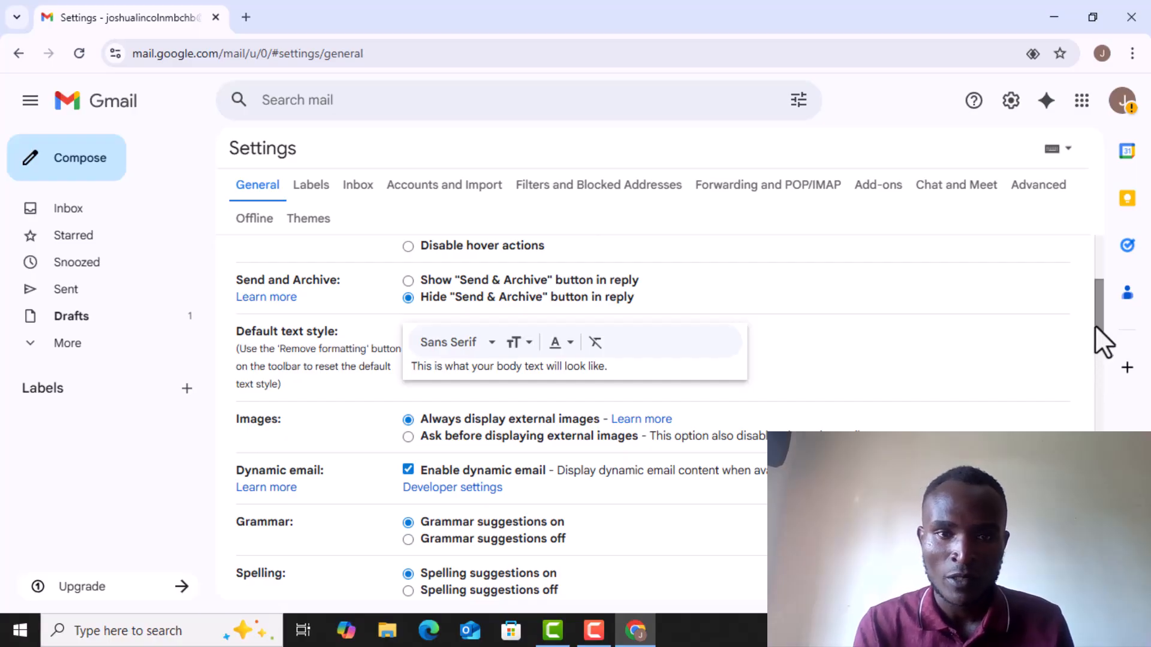
{"action": "left_click_drag", "start_coordinate": [1098, 323], "coordinate": [1096, 508]}
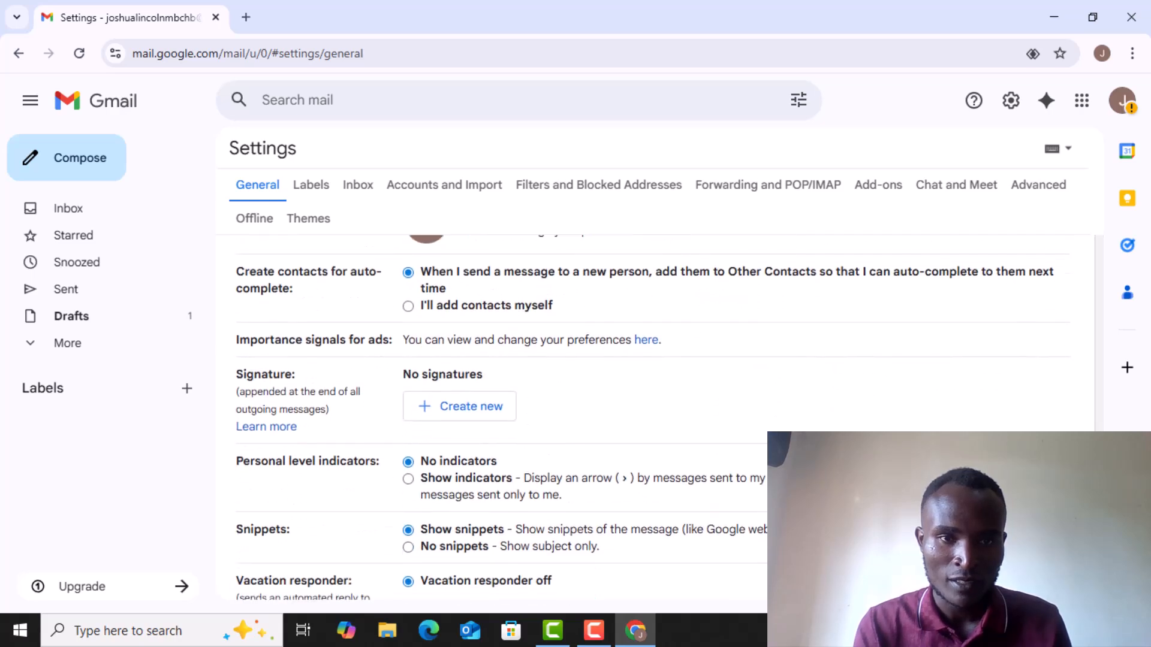
{"action": "left_click", "coordinate": [477, 413]}
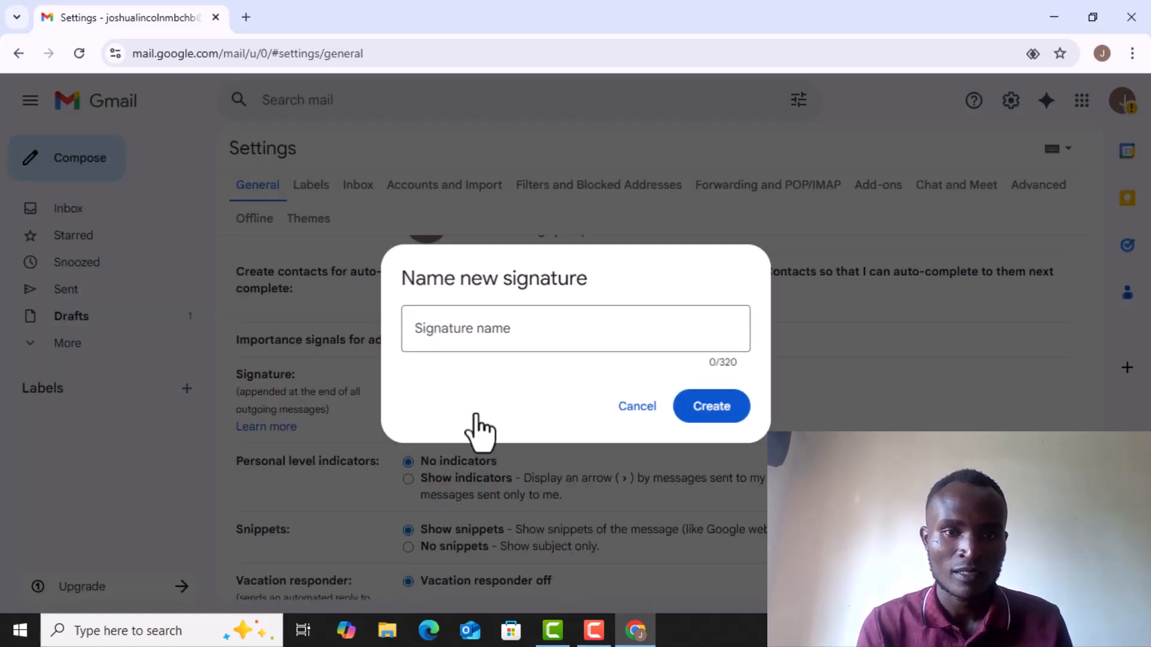
{"action": "left_click", "coordinate": [474, 339]}
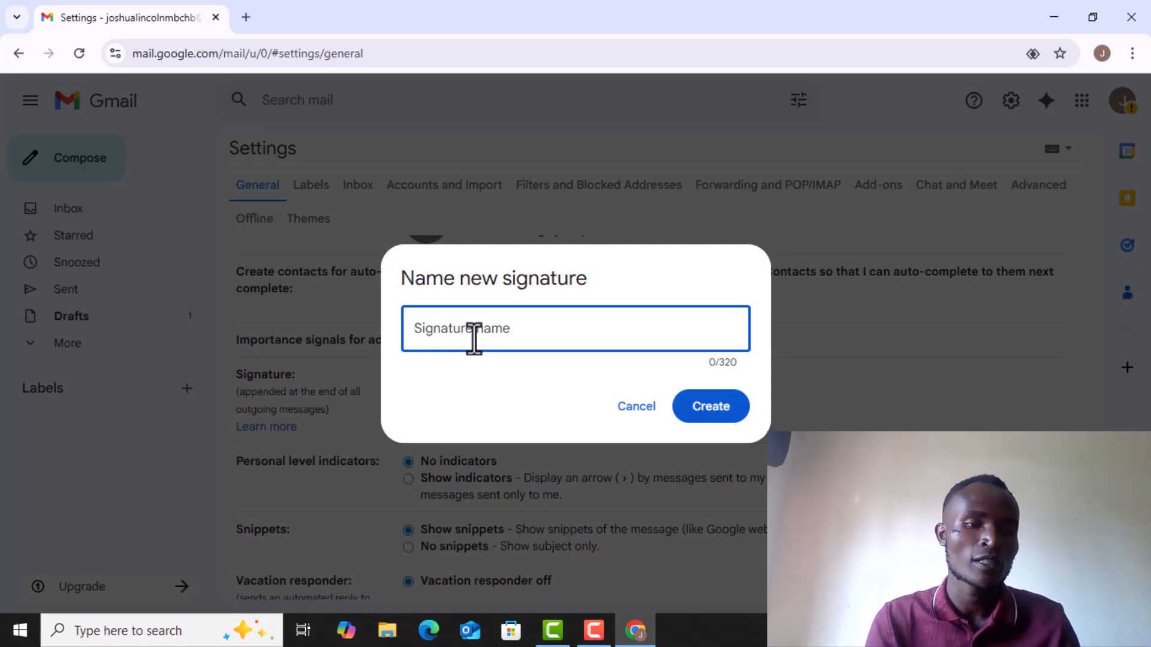
{"action": "type", "text": "KOOKO"}
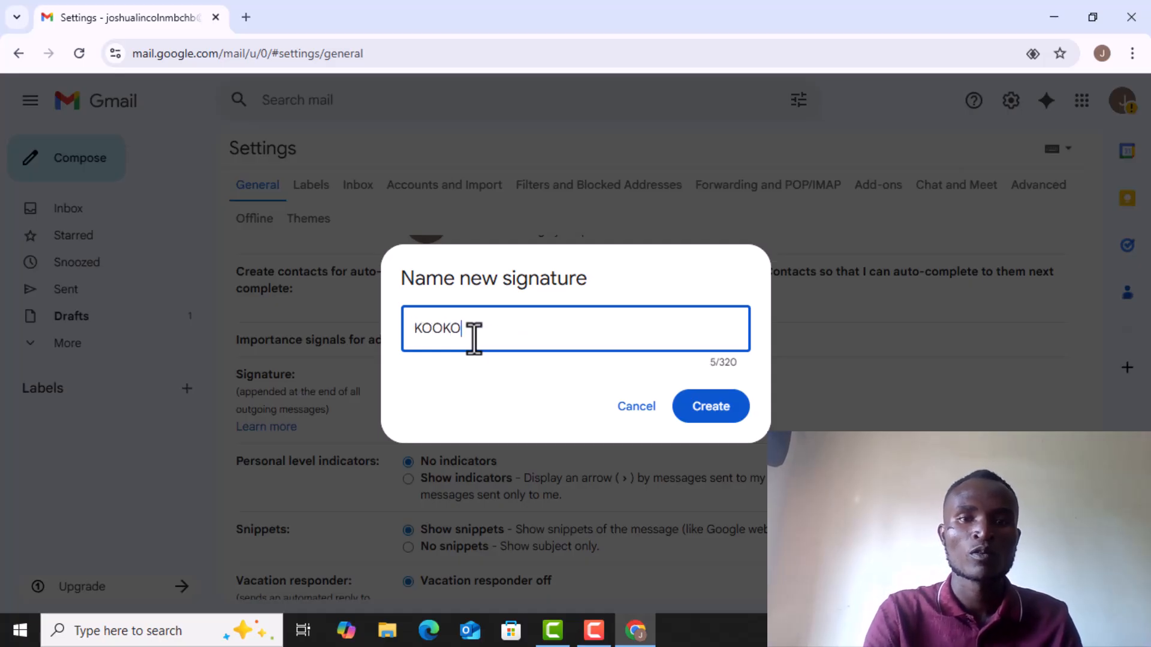
{"action": "left_click", "coordinate": [704, 418]}
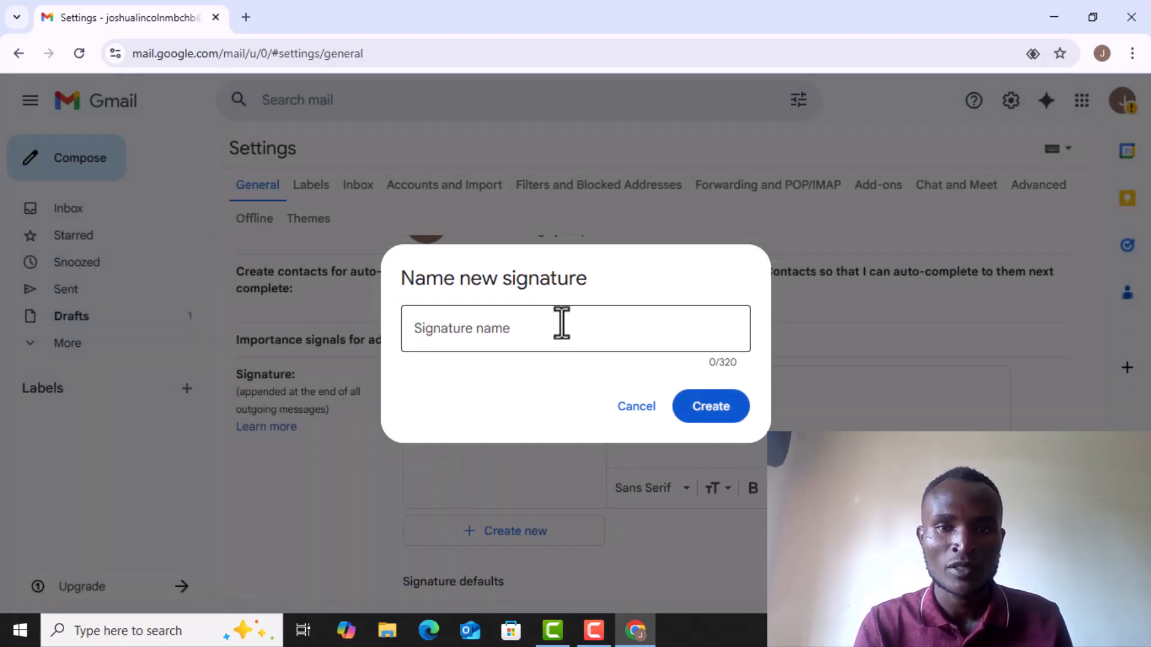
Step: Create a second signature named with the sender's full name
{"action": "left_click", "coordinate": [507, 331]}
{"action": "type", "text": "KOOOKO"}
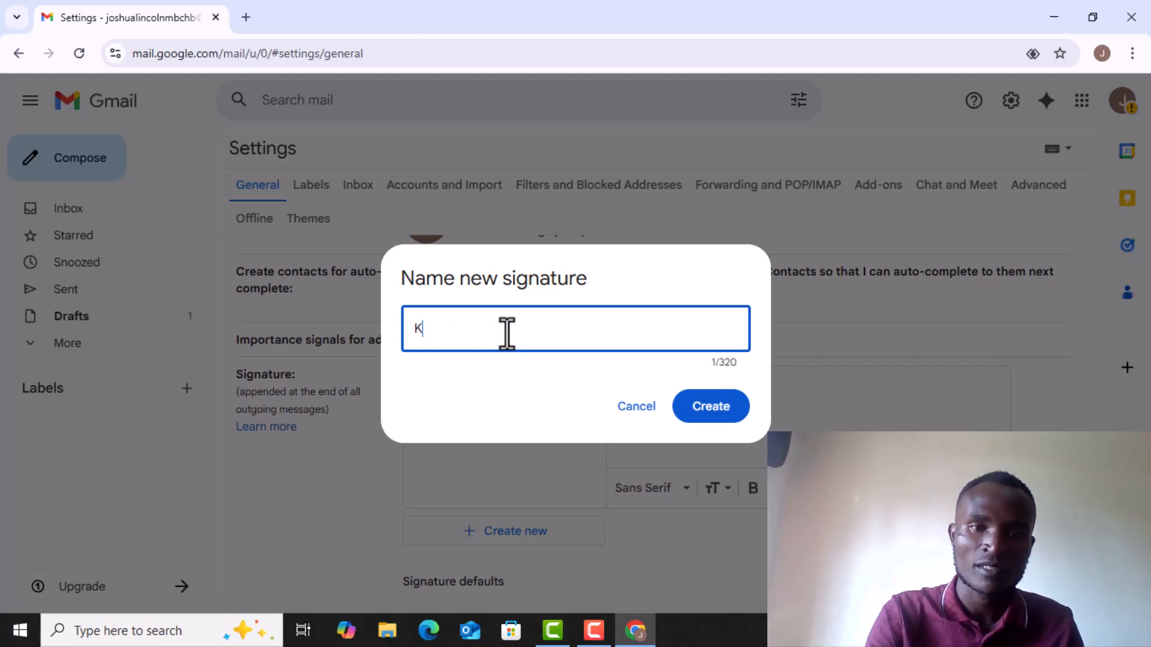
{"action": "key", "text": "BackSpace"}
{"action": "key", "text": "BackSpace"}
{"action": "key", "text": "BackSpace"}
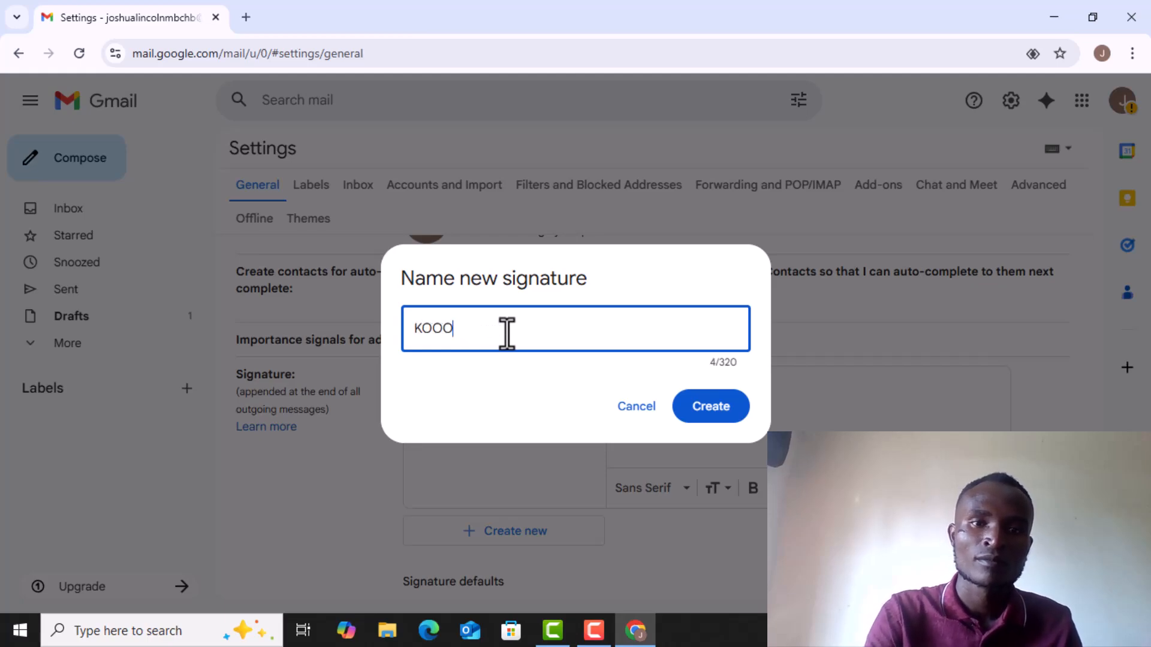
{"action": "type", "text": "KO JOS"}
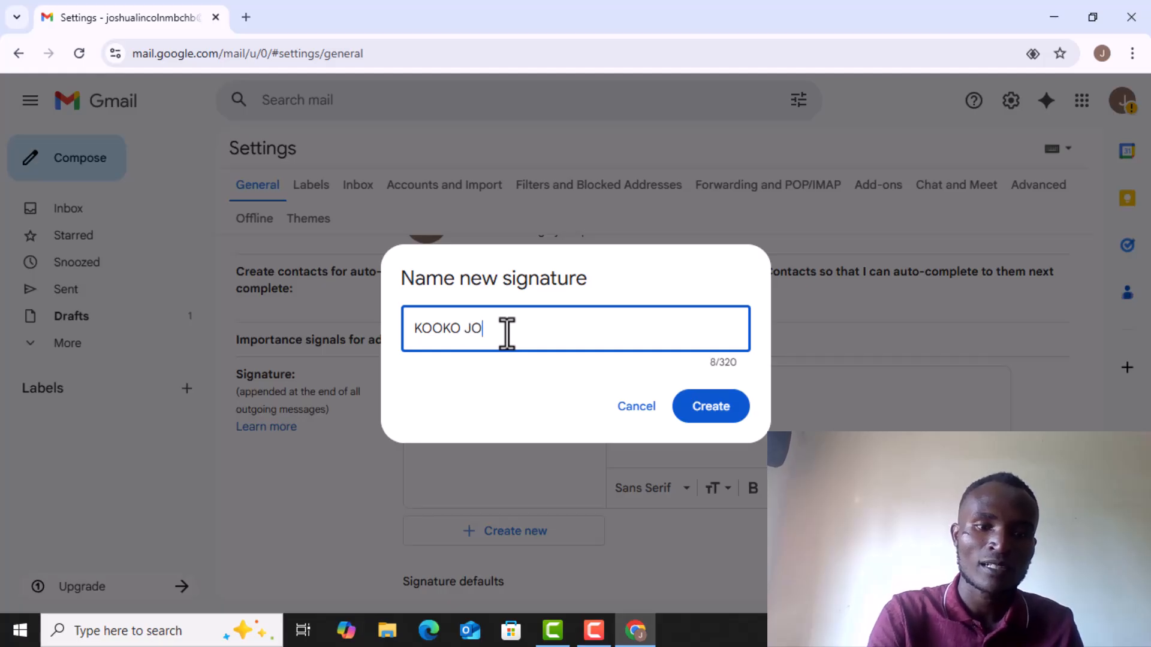
{"action": "type", "text": "HUA"}
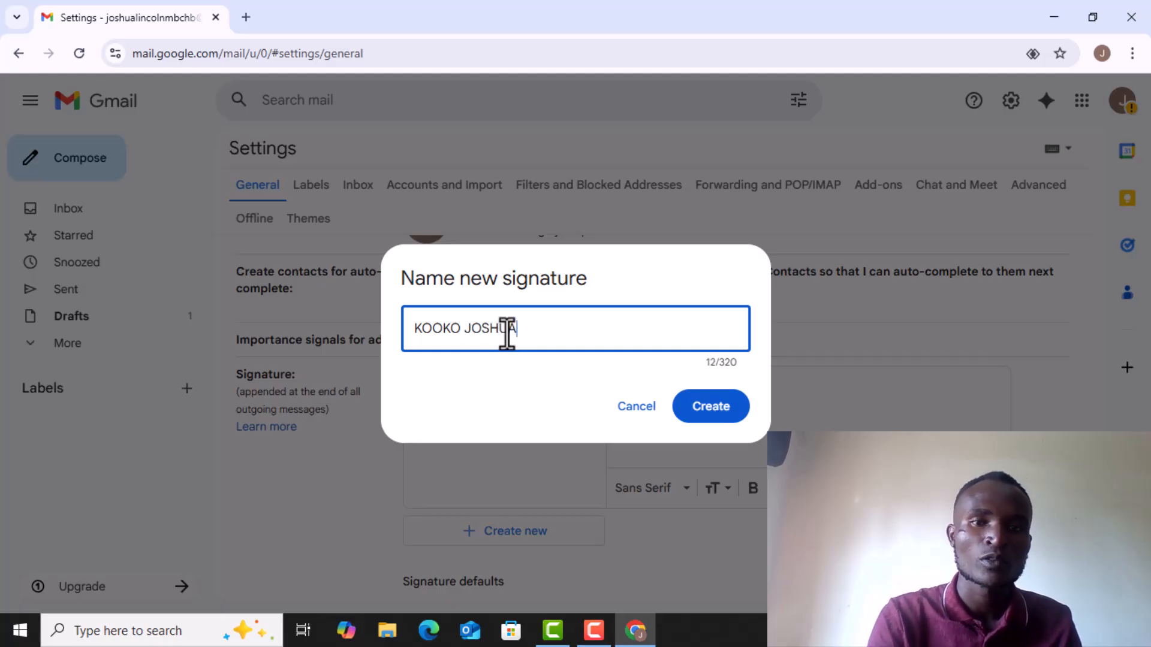
{"action": "left_click", "coordinate": [699, 410]}
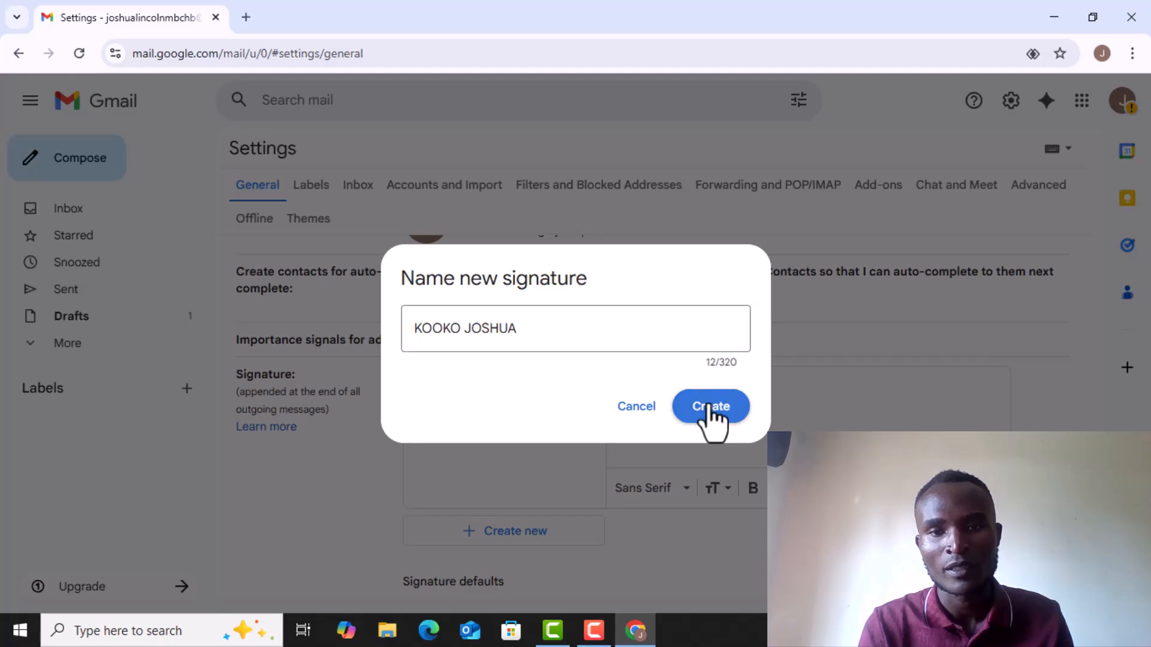
Step: Dismiss the naming dialog and delete the second signature, the one named with the full name
{"action": "left_click", "coordinate": [643, 407]}
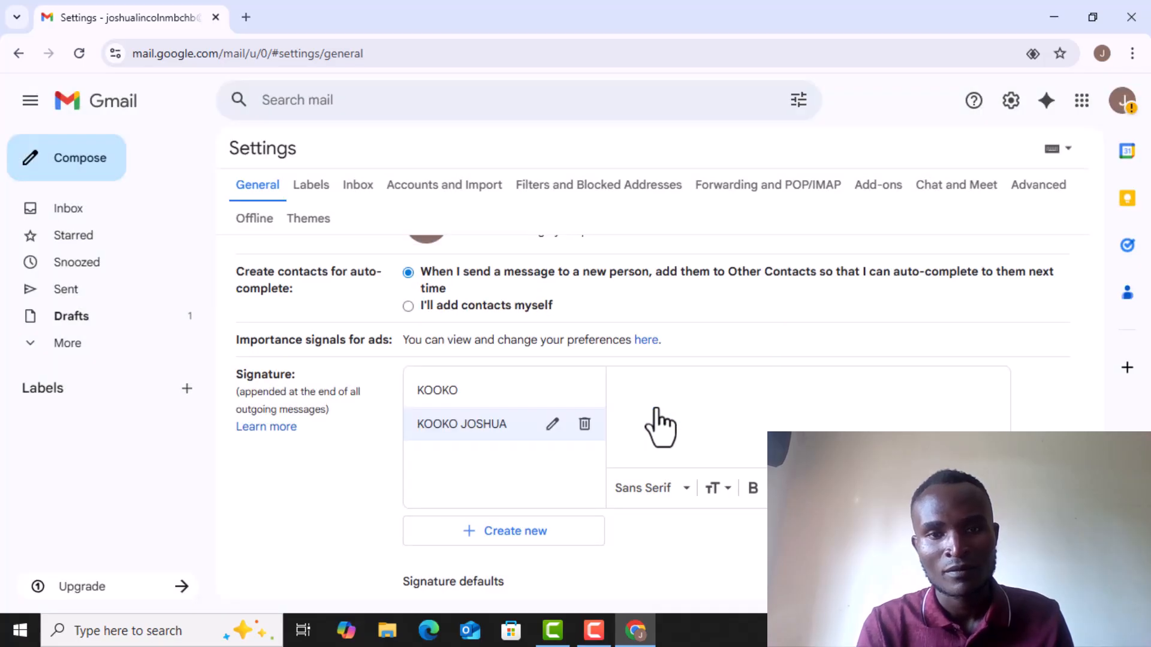
{"action": "left_click", "coordinate": [584, 424]}
{"action": "left_click", "coordinate": [723, 387]}
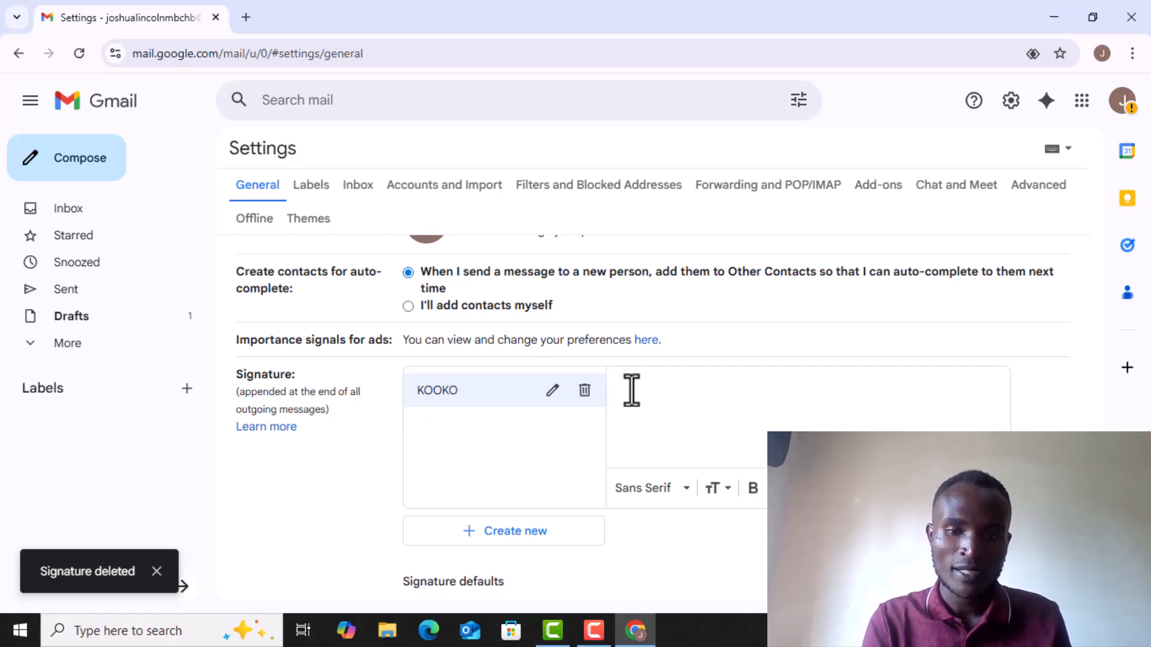
Step: Fill in the remaining signature with the sender's full name, "MBcHB1" and "Gulu university" on three separate lines
{"action": "type", "text": "ko"}
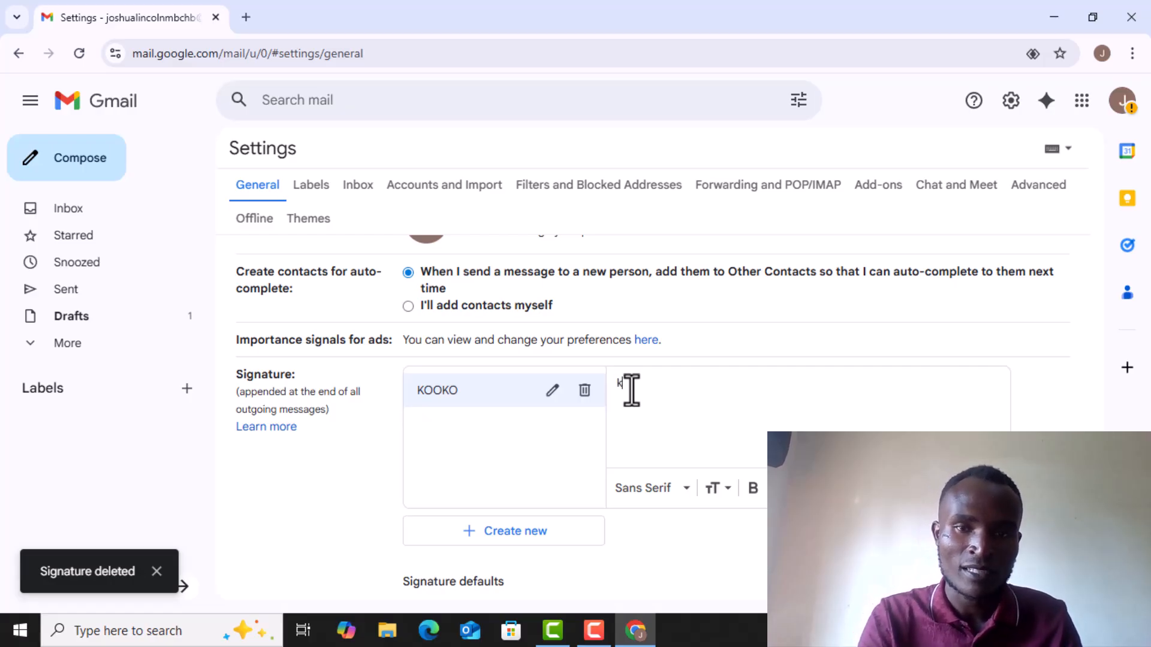
{"action": "type", "text": "ko j"}
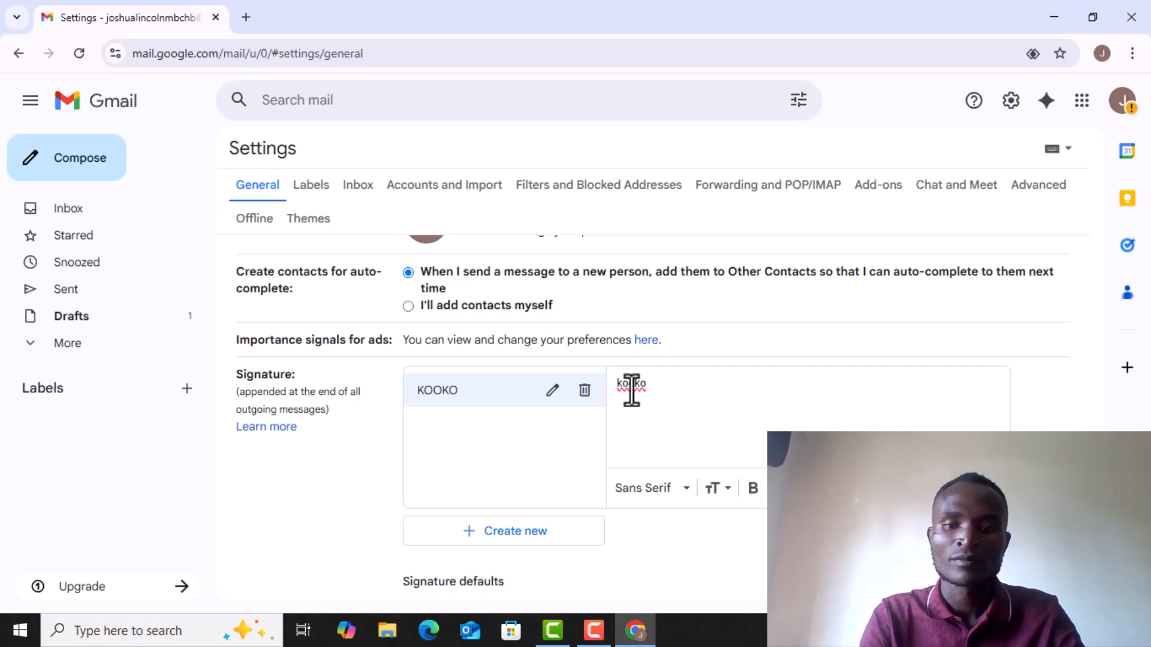
{"action": "type", "text": "osh"}
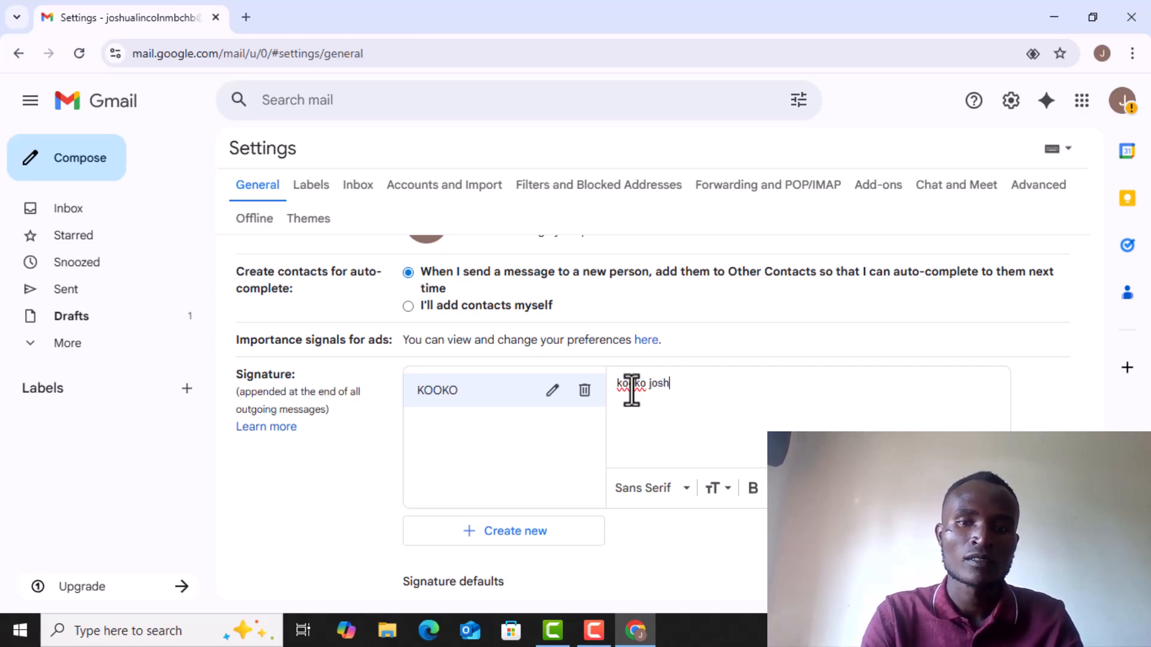
{"action": "type", "text": "ua wak"}
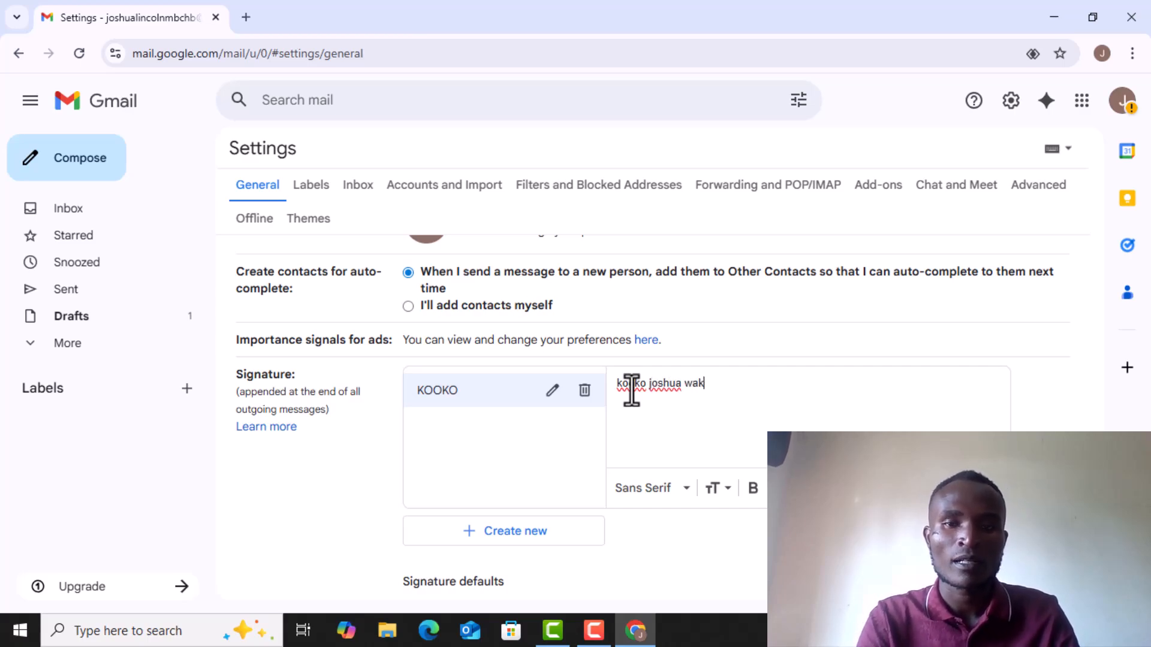
{"action": "type", "text": "waale"}
{"action": "key", "text": "Return"}
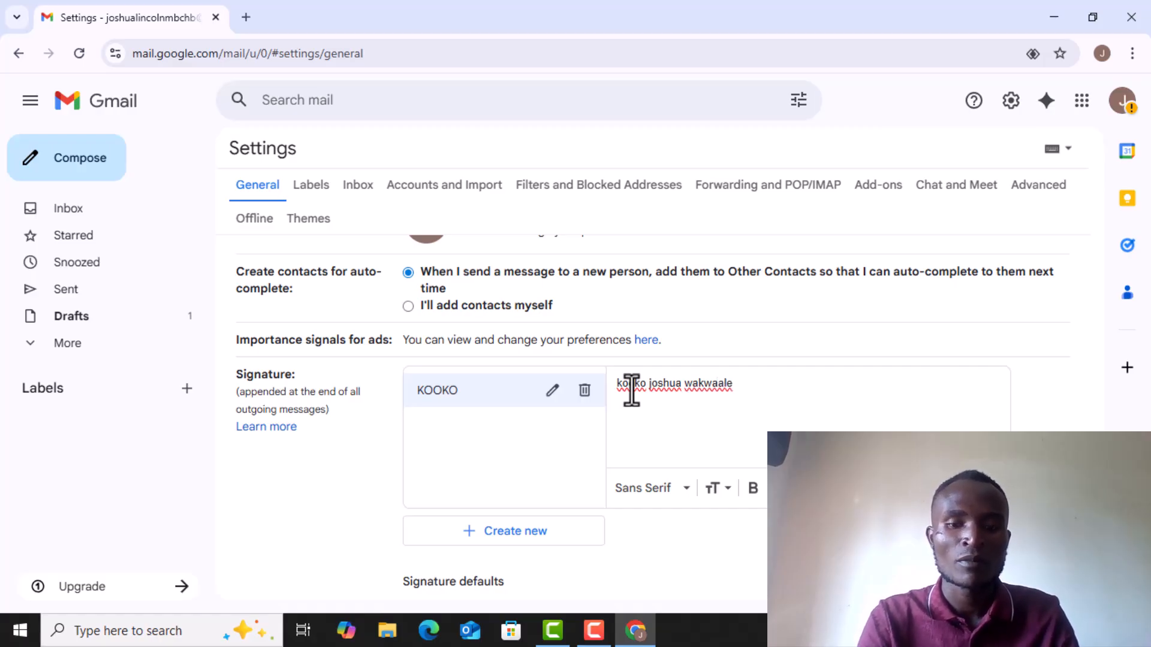
{"action": "type", "text": "MBC"}
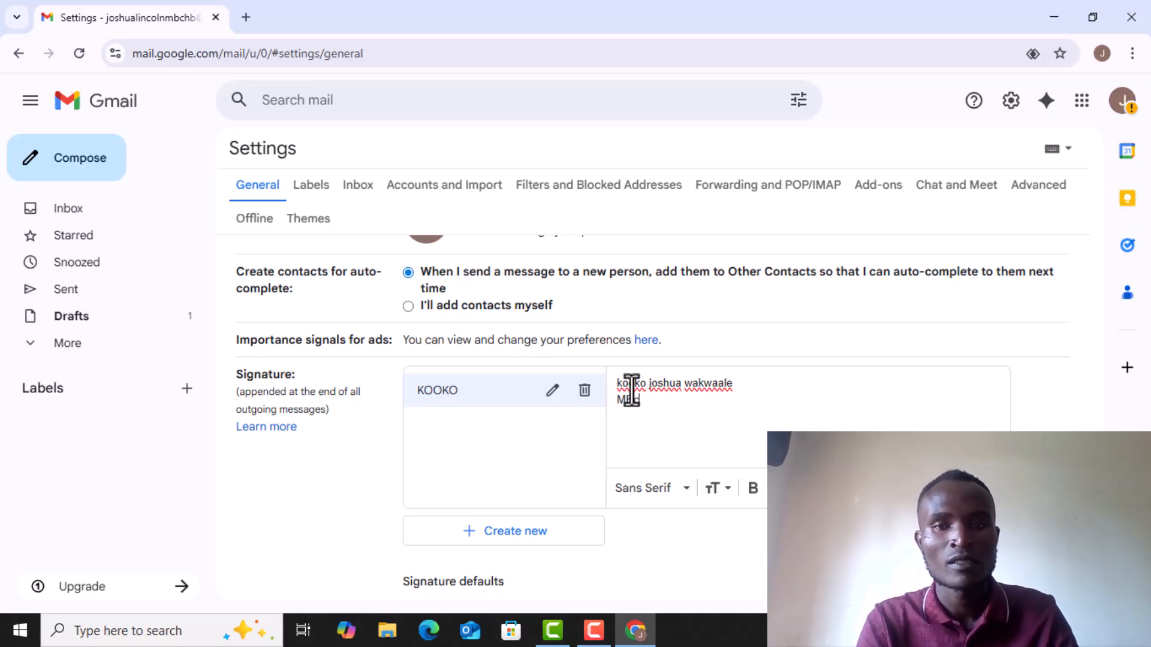
{"action": "type", "text": "HB1"}
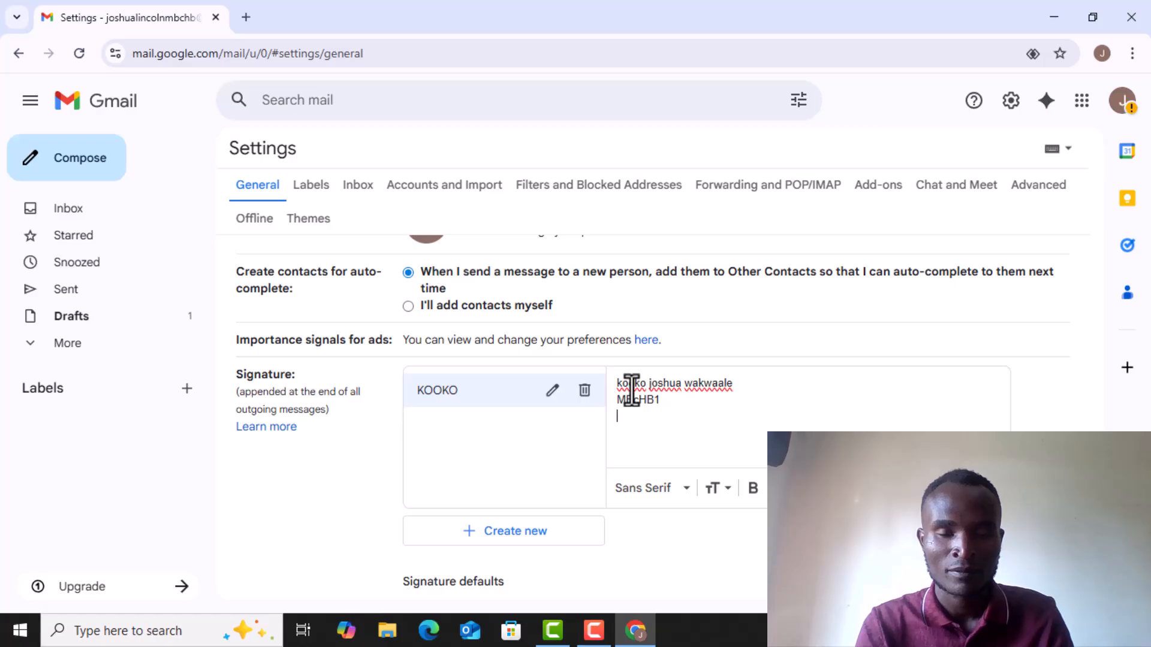
{"action": "type", "text": "Gul"}
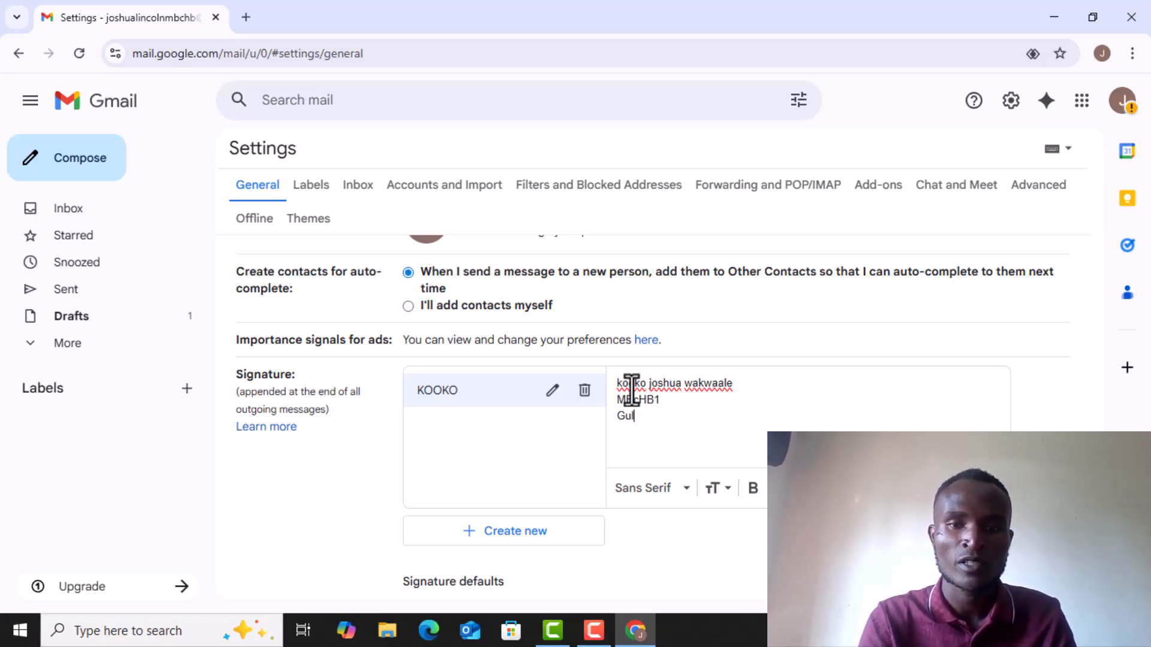
{"action": "type", "text": "u un"}
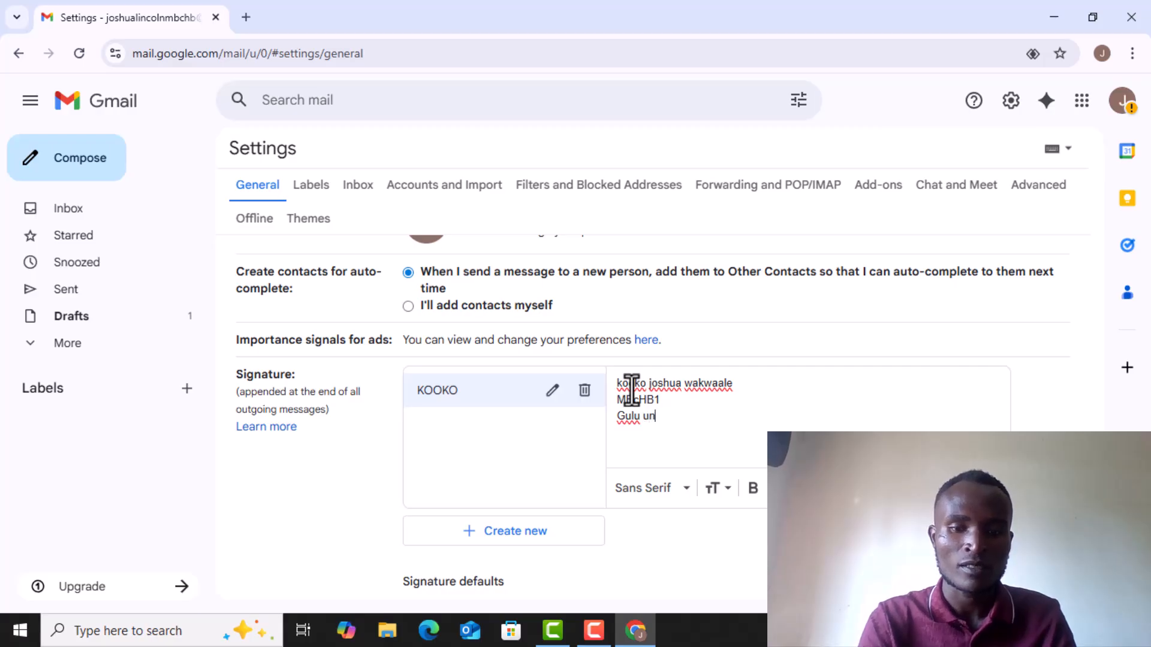
{"action": "type", "text": "iversity"}
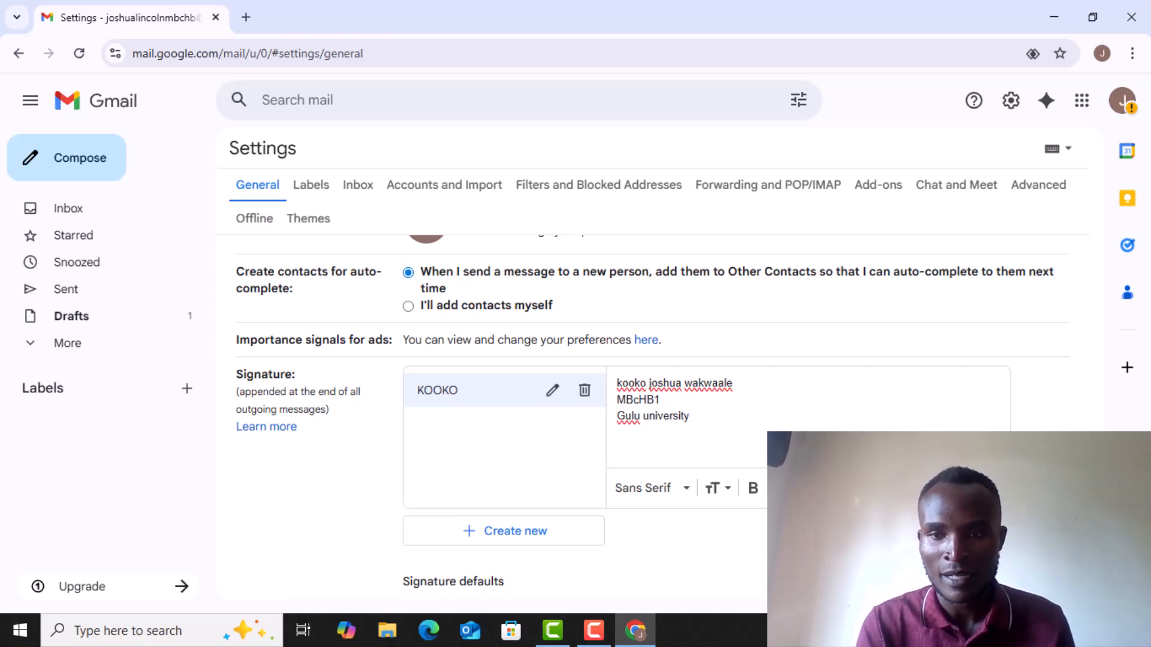
Step: Enable inserting the signature before quoted text in replies without the preceding "--" line, and save the settings changes
{"action": "scroll", "coordinate": [669, 417], "scroll_direction": "down", "scroll_amount": 5}
{"action": "mouse_move", "coordinate": [1099, 537]}
{"action": "left_mouse_down"}
{"action": "mouse_move", "coordinate": [1098, 583]}
{"action": "mouse_move", "coordinate": [1065, 333]}
{"action": "mouse_move", "coordinate": [1074, 516]}
{"action": "left_mouse_up"}
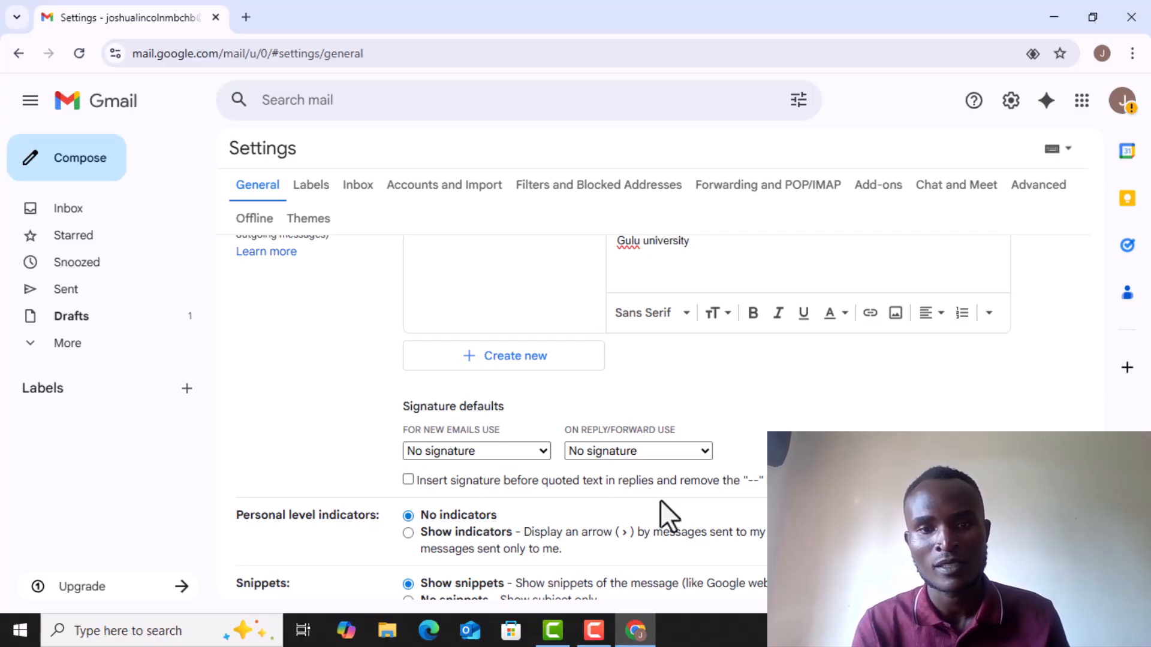
{"action": "left_click", "coordinate": [408, 479]}
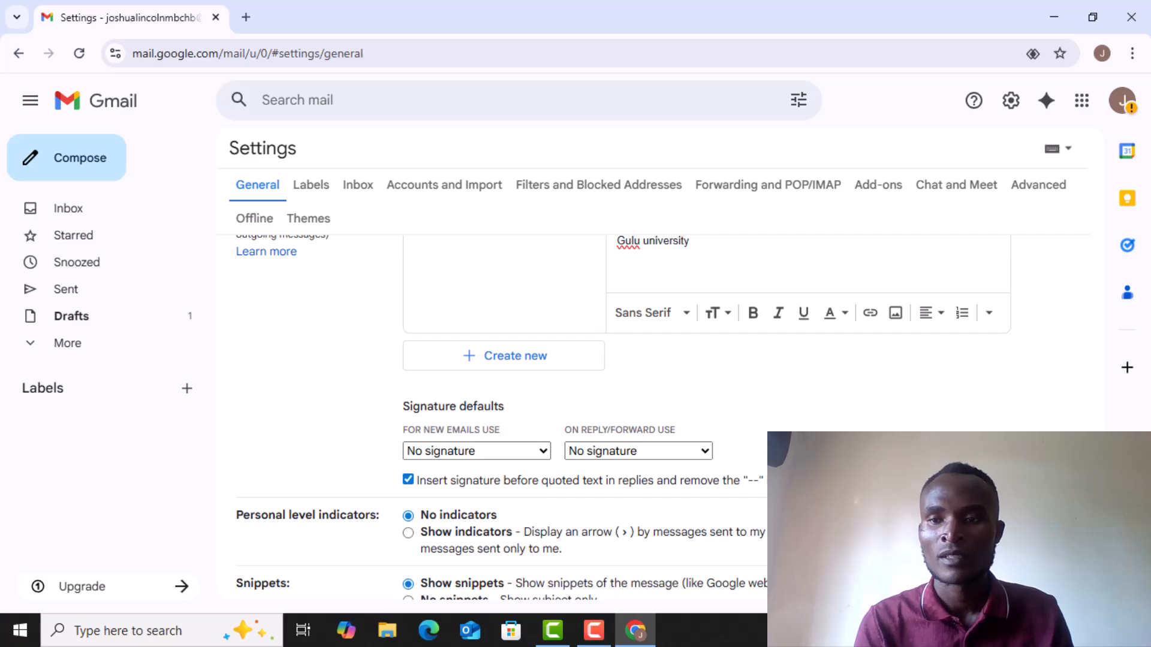
{"action": "scroll", "coordinate": [600, 420], "scroll_direction": "down", "scroll_amount": 5}
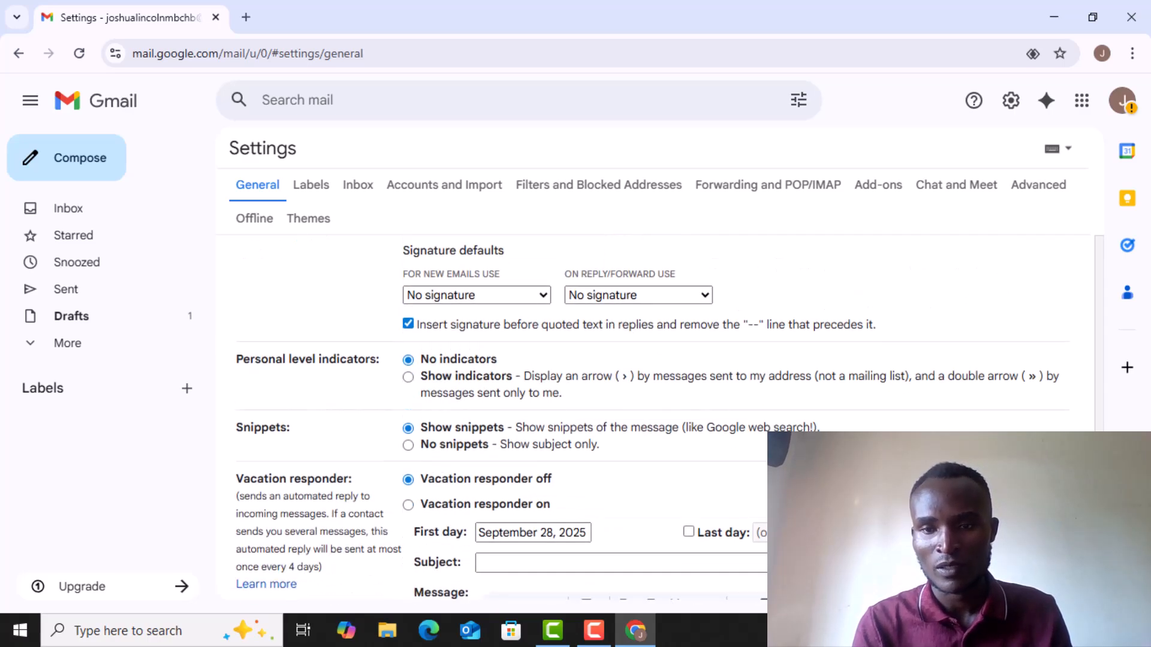
{"action": "scroll", "coordinate": [587, 447], "scroll_direction": "down", "scroll_amount": 3}
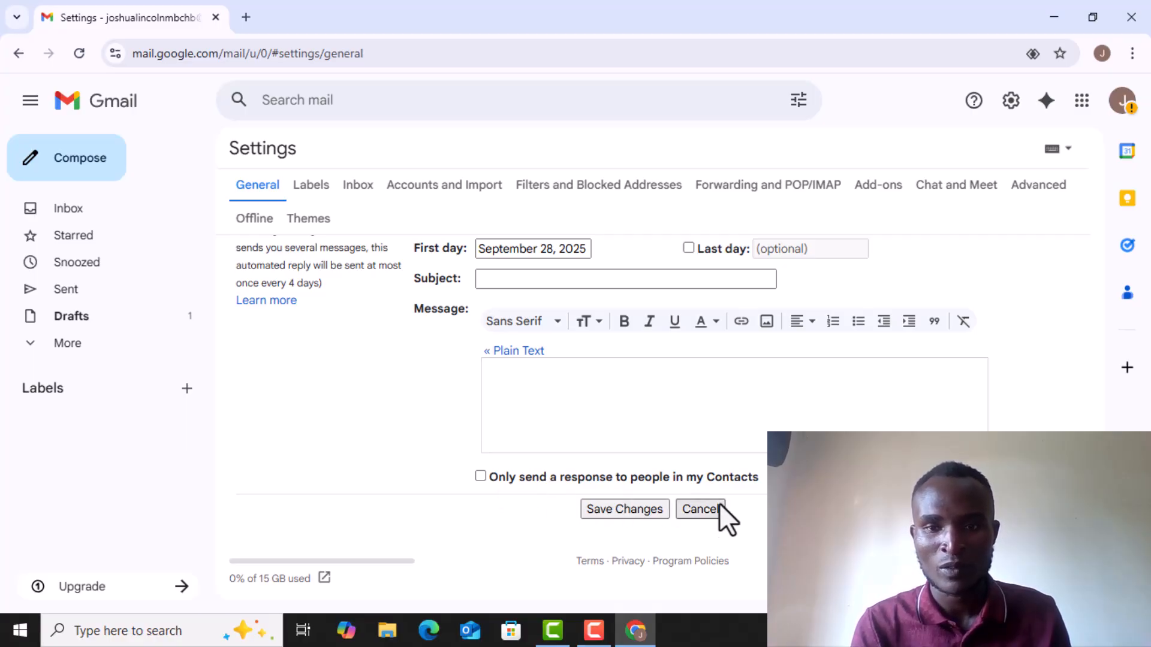
{"action": "left_click", "coordinate": [634, 513]}
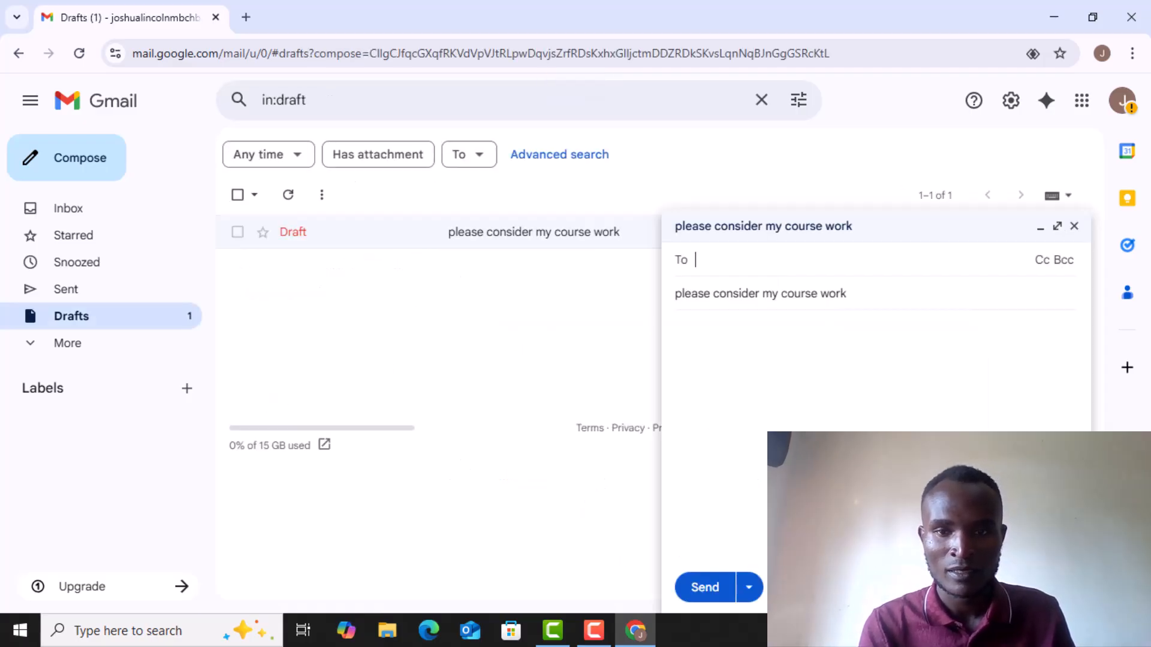
Step: View the "please consider my course work" draft in the enlarged compose window and close it
{"action": "left_click", "coordinate": [1056, 226]}
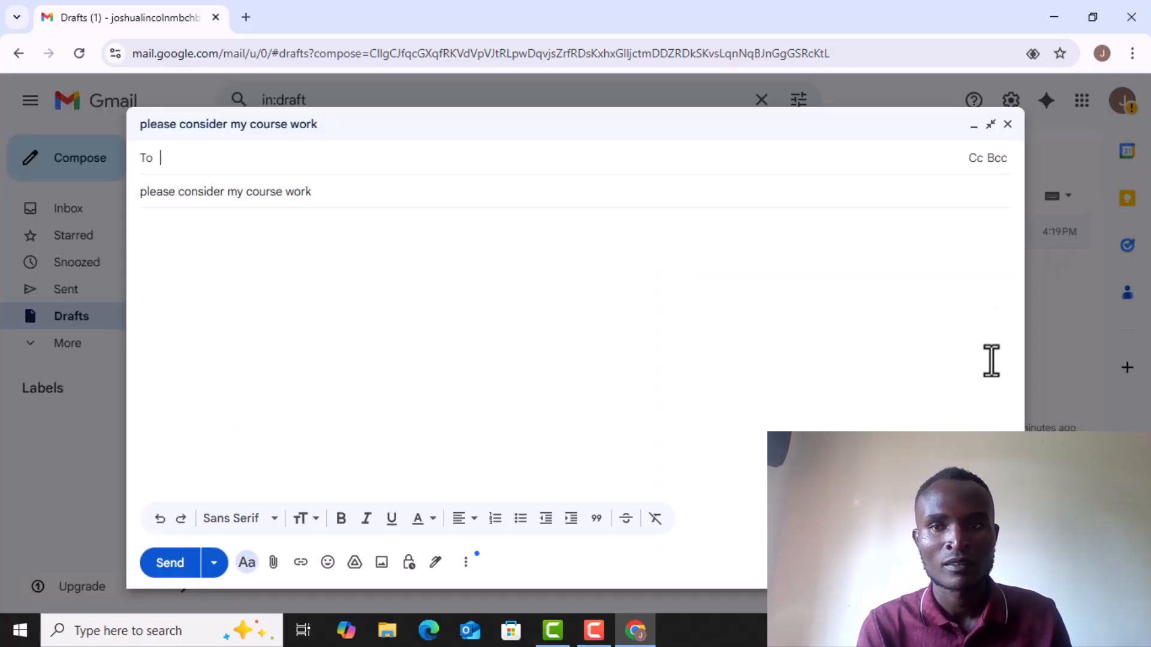
{"action": "left_click", "coordinate": [1007, 125]}
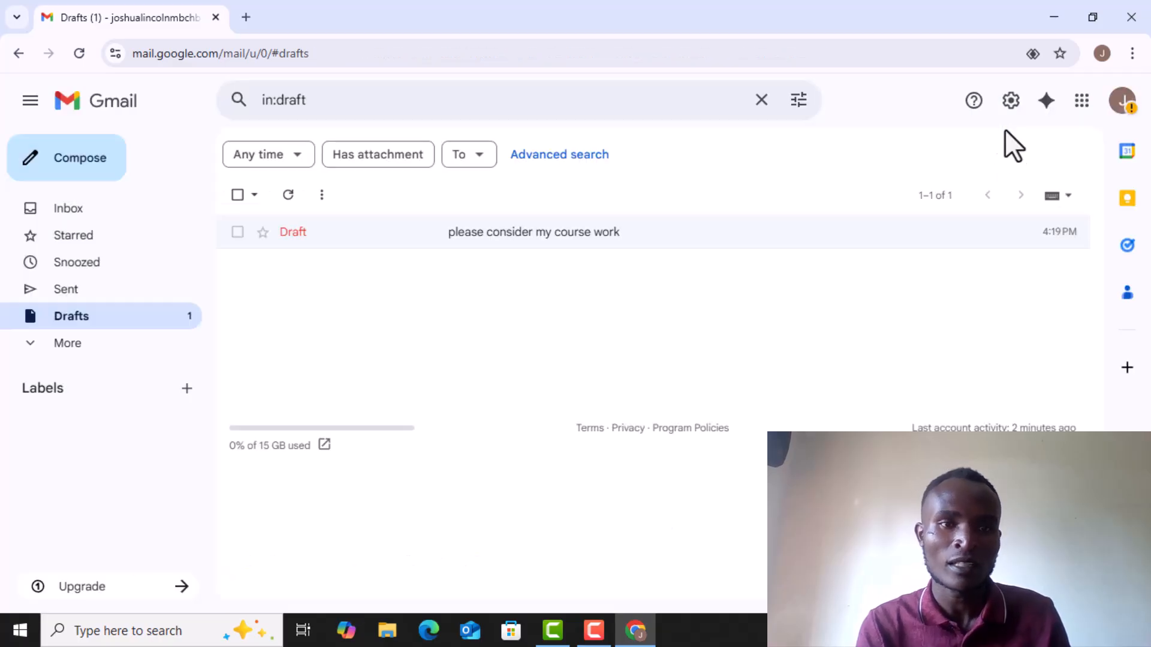